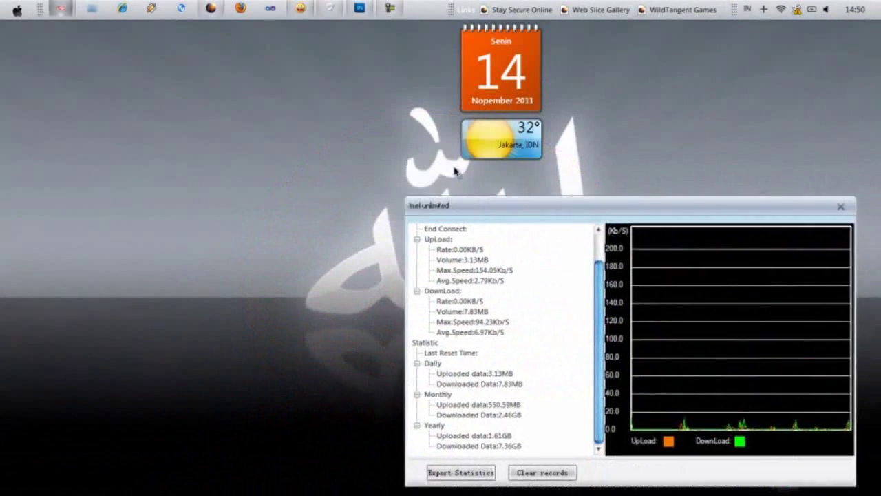
Step: Move the network monitor window aside and restore Photoshop showing sa.jpg
left_click_drag(677, 448, 448, 161)
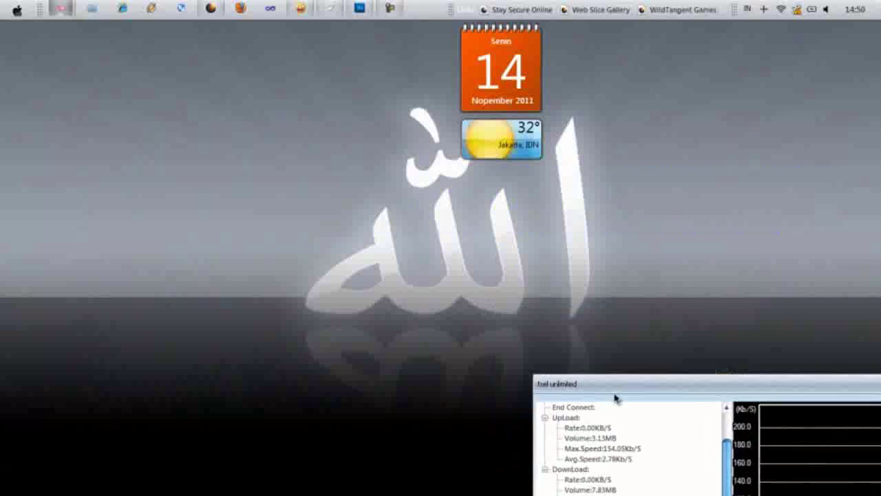
left_click_drag(616, 400, 626, 413)
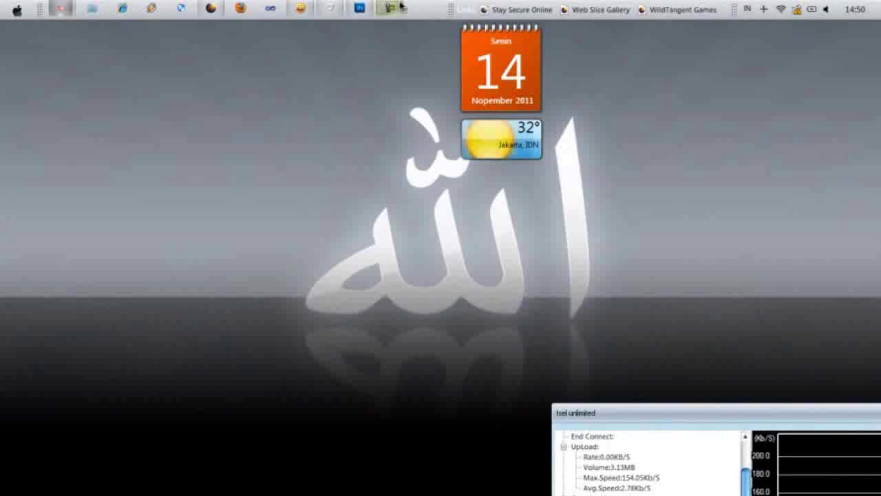
left_click(360, 8)
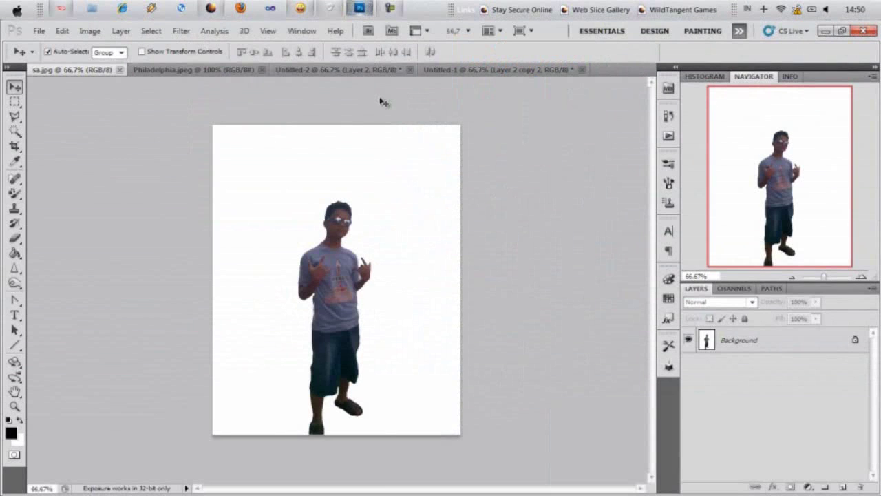
Step: Preview the finished Untitled-1 poster, return to sa.jpg, and dismiss the locked-layer error
left_click(459, 70)
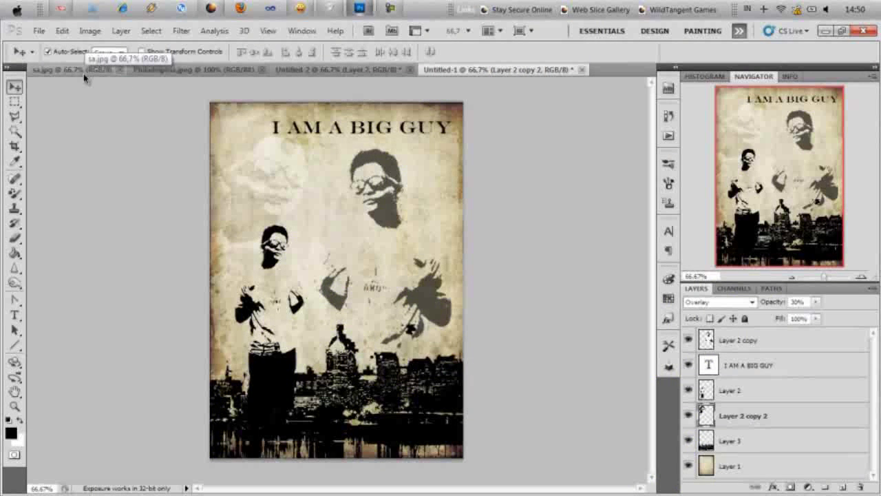
left_click(76, 69)
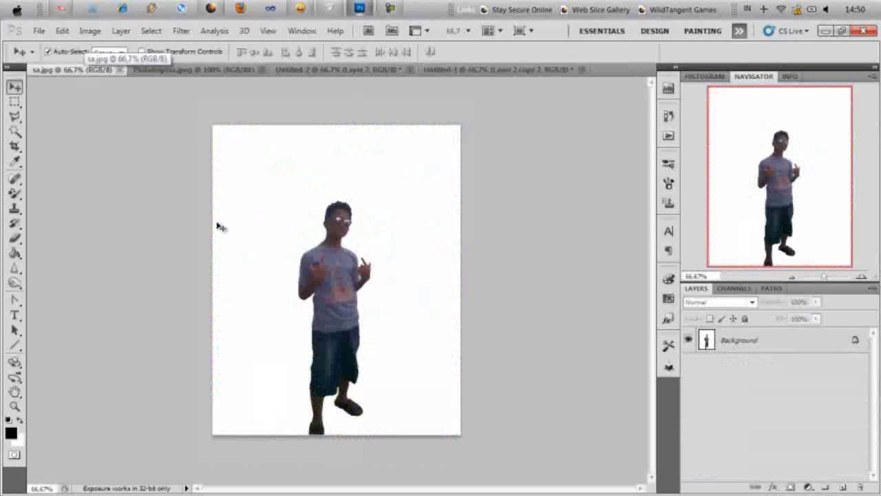
left_click_drag(320, 202, 186, 59)
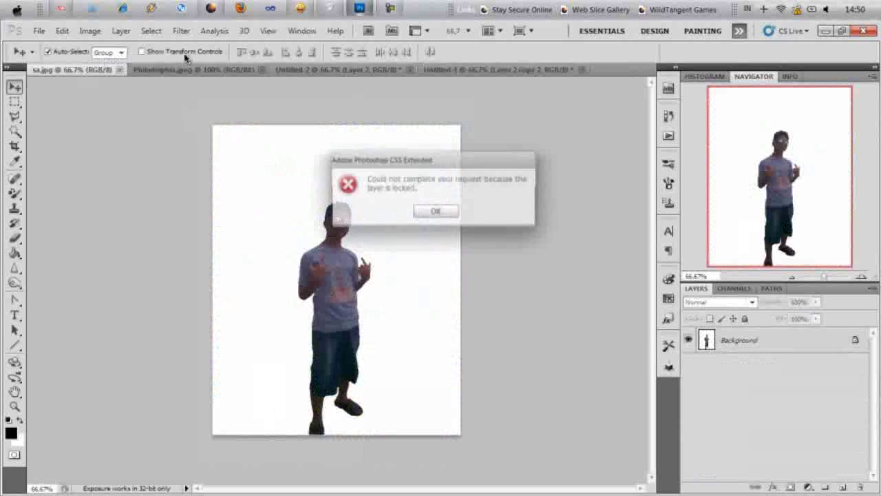
left_click(433, 212)
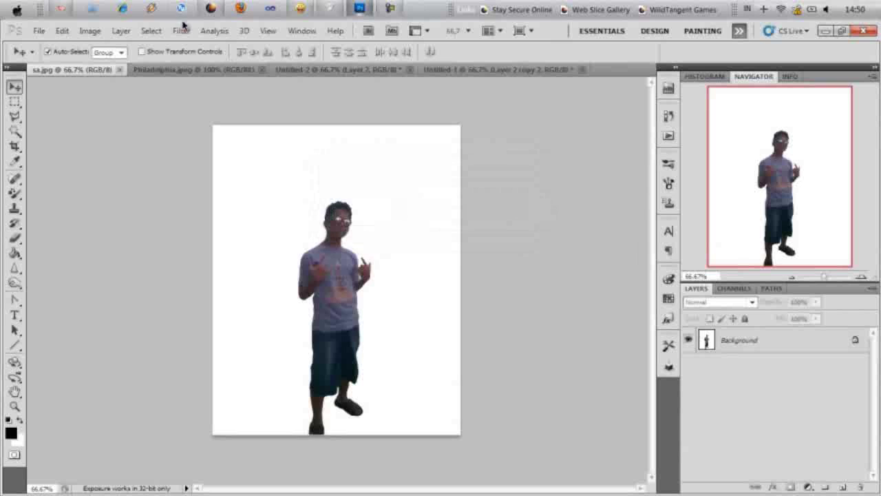
left_click(181, 28)
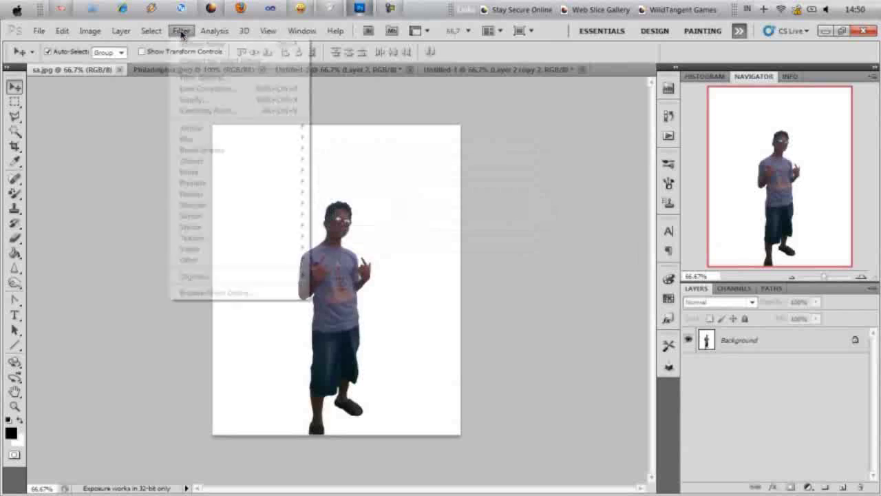
Step: Magic Wand the white background of sa.jpg, then invert the selection to isolate the man
left_click(14, 131)
left_click(69, 144)
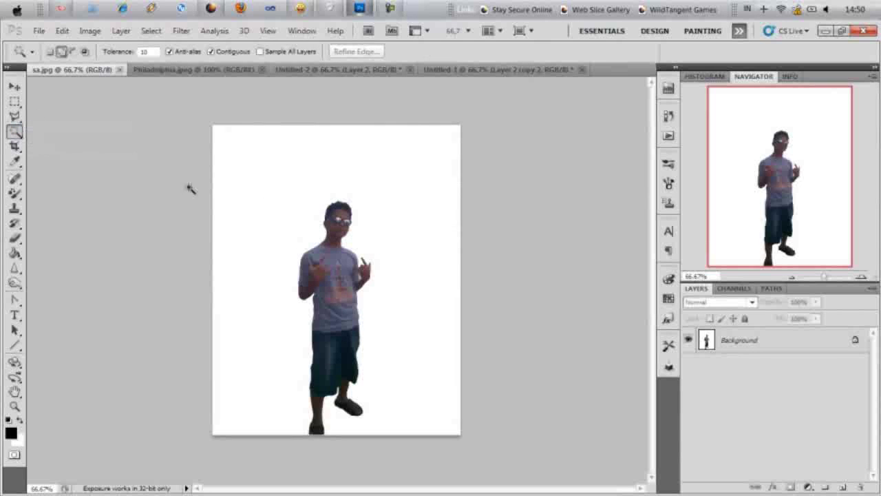
left_click(272, 199)
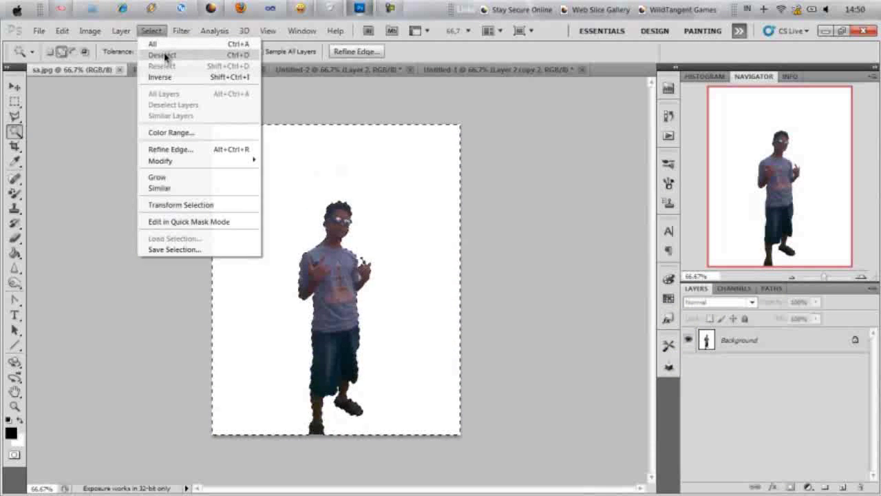
left_click(162, 76)
key("v")
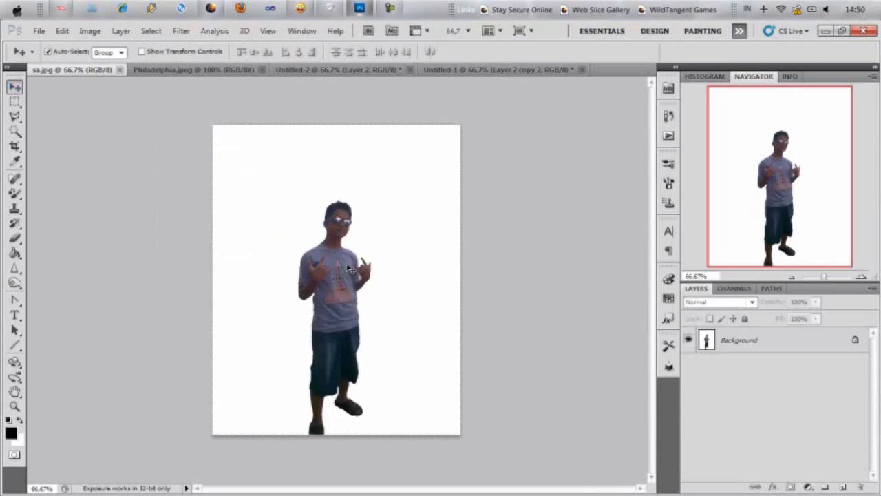
left_click(178, 31)
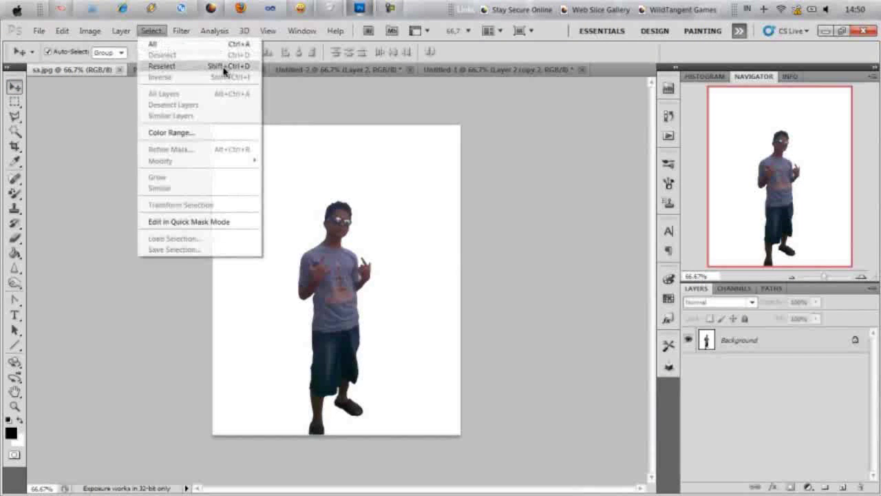
left_click(226, 66)
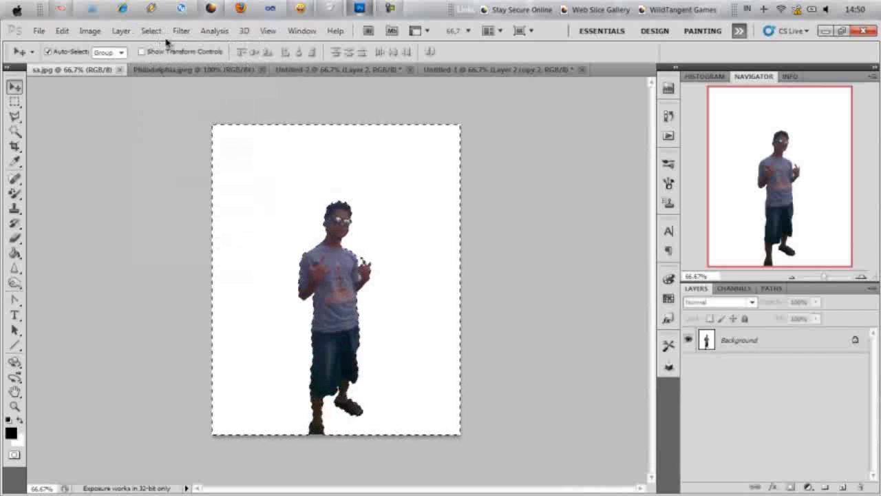
left_click(147, 30)
left_click(166, 76)
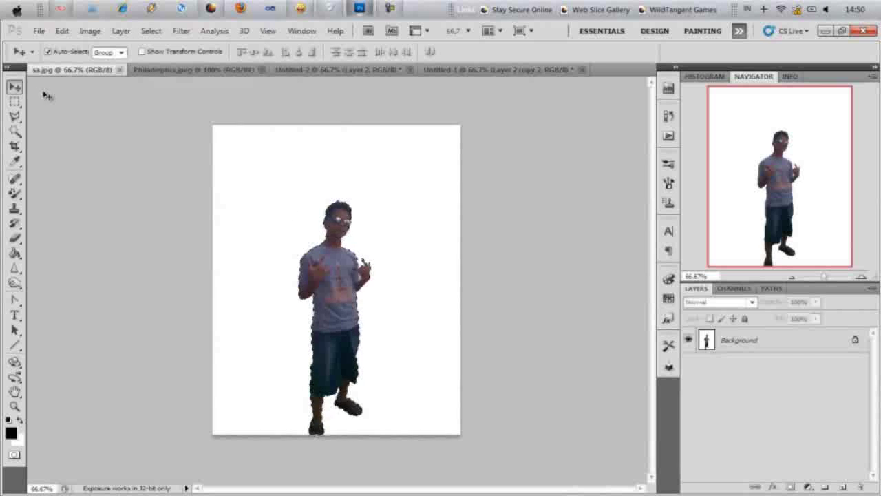
Step: Drag the selected man onto the Untitled-2 paper texture as Layer 3
mouse_move(323, 293)
left_mouse_down()
mouse_move(237, 78)
mouse_move(315, 197)
mouse_move(259, 316)
left_mouse_up()
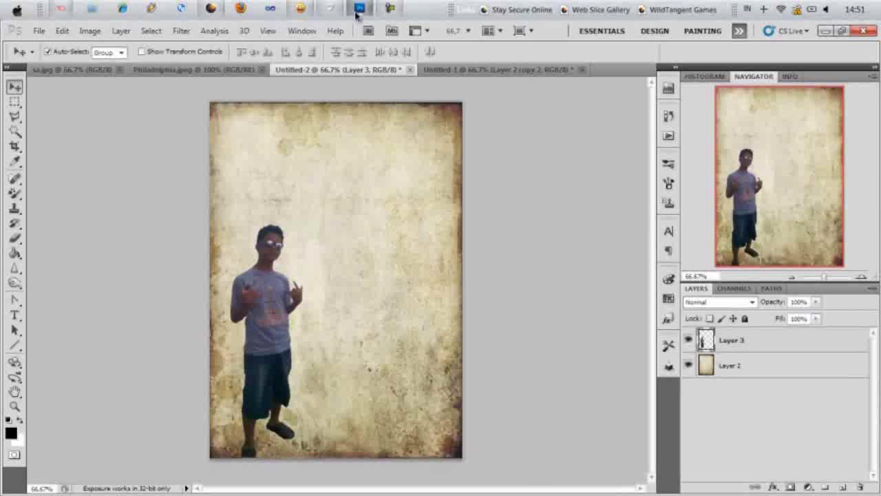
left_click(390, 9)
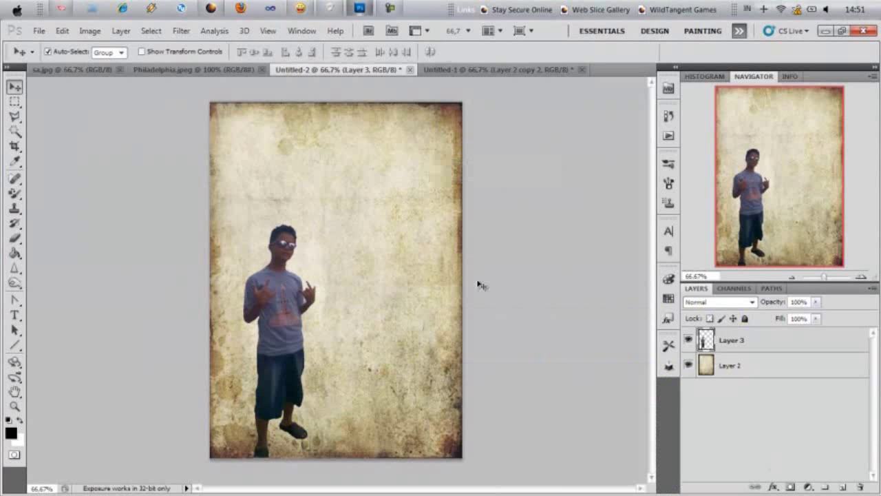
Step: Apply Reduce Noise to Layer 3 with Strength 10 and Reduce Color Noise 10%
left_click(181, 31)
mouse_move(189, 172)
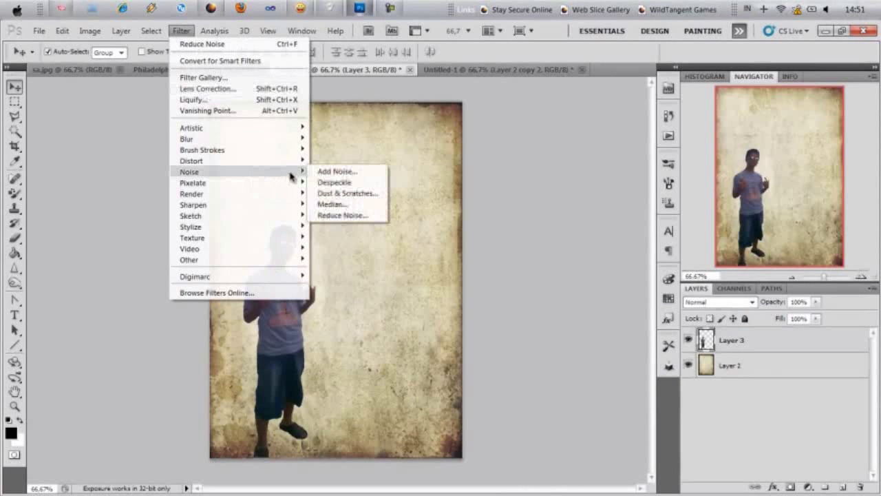
left_click(342, 216)
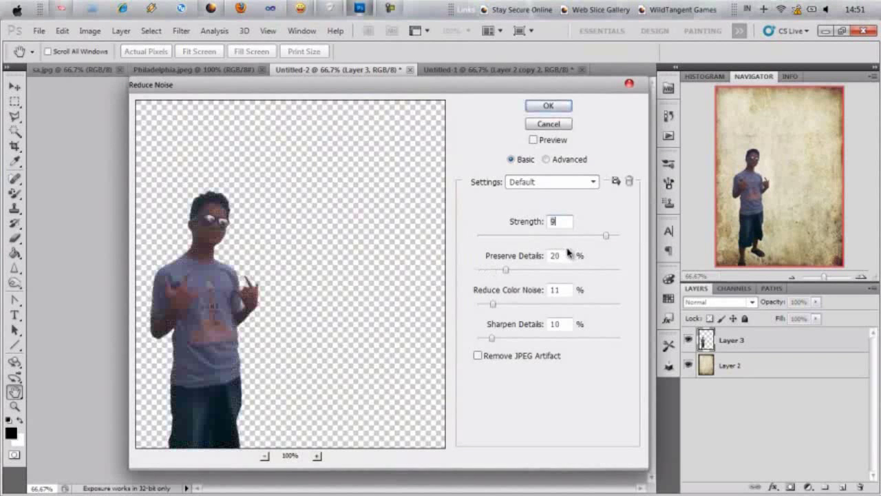
type("10")
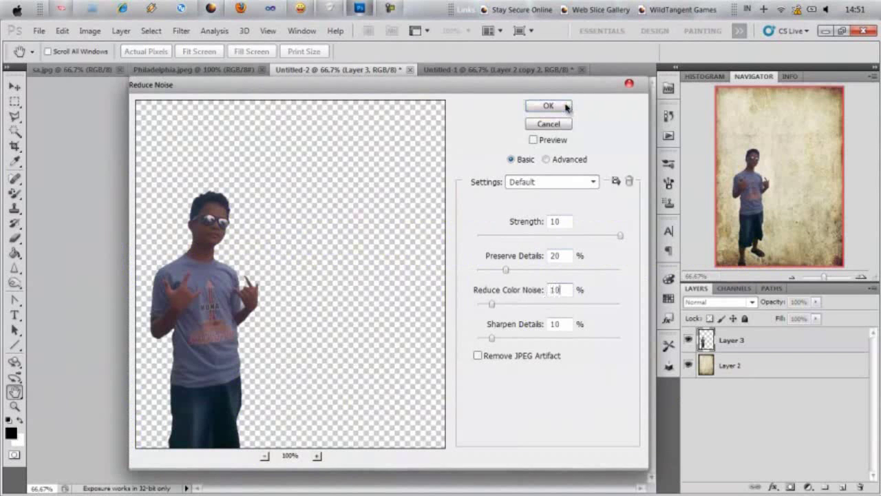
left_click(566, 107)
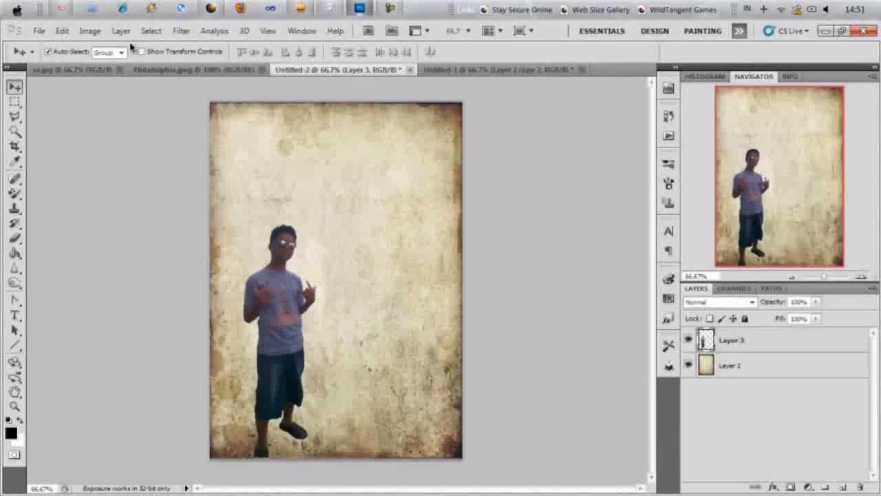
Step: Desaturate Layer 3, then apply a Threshold at level 75
left_click(90, 31)
mouse_move(107, 61)
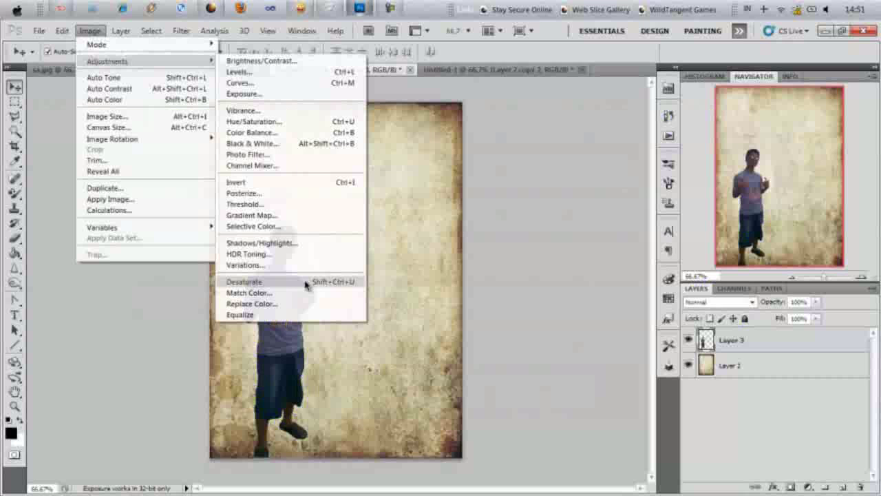
left_click(305, 284)
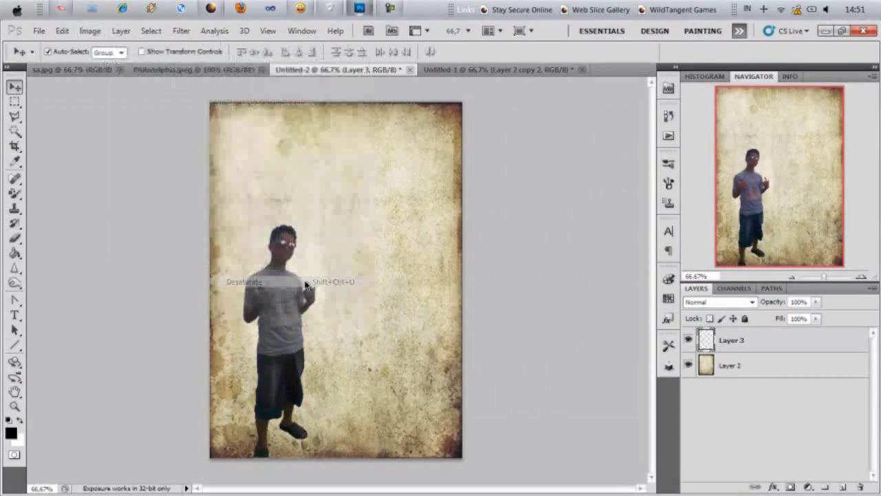
left_click(97, 33)
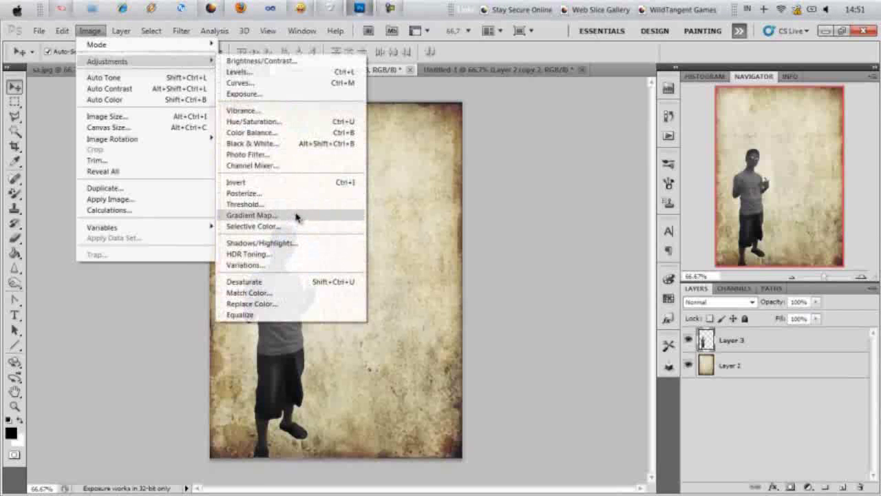
left_click(294, 205)
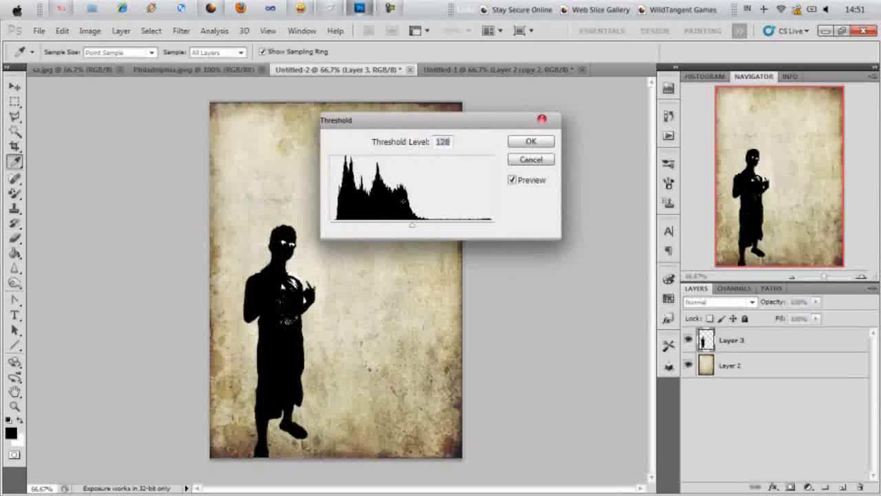
left_click_drag(414, 229, 384, 234)
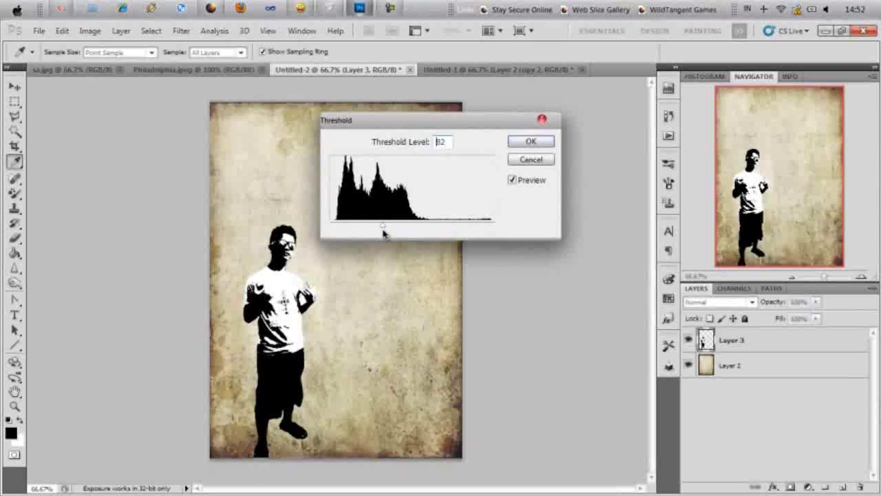
left_click_drag(381, 234, 379, 234)
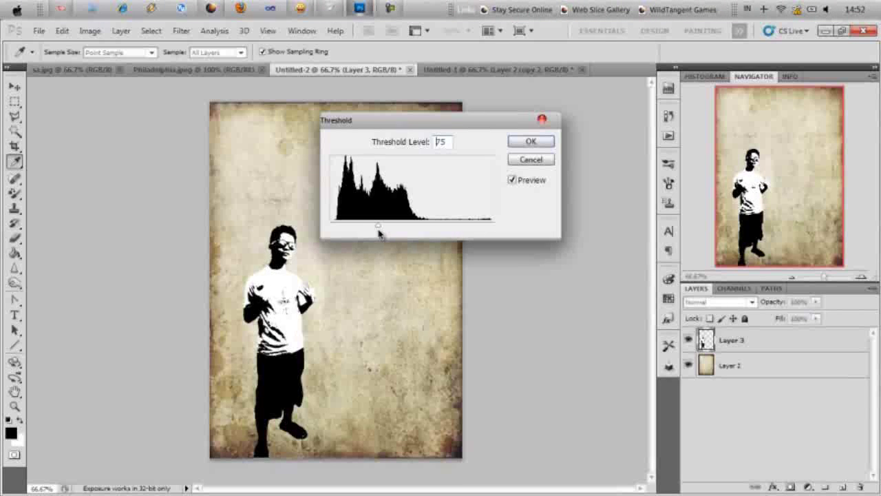
left_click(531, 141)
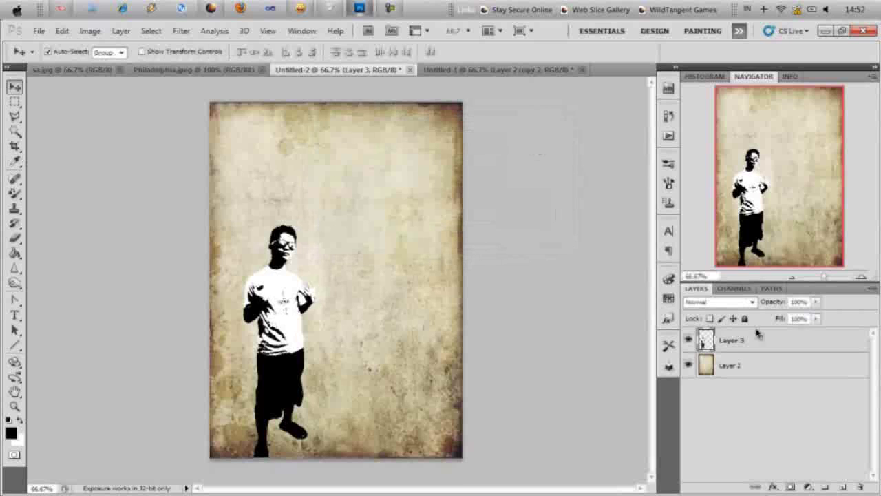
Step: Set Layer 3's blend mode to Multiply
left_click(752, 302)
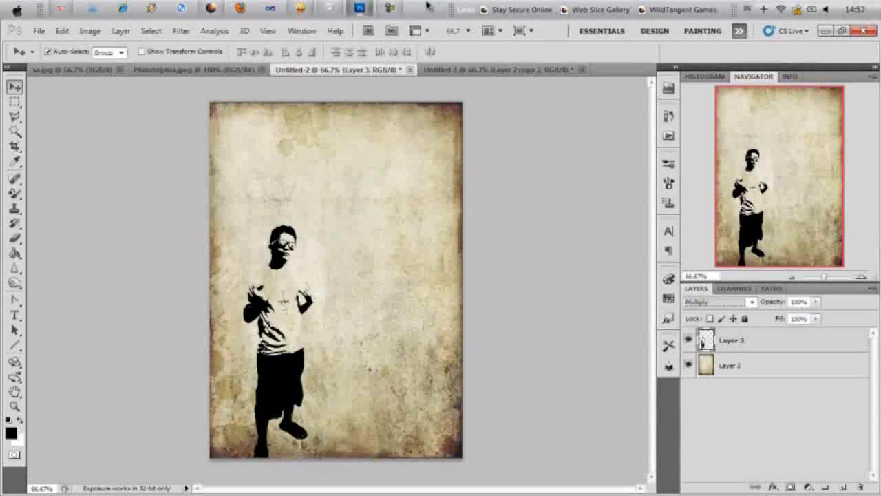
left_click(390, 8)
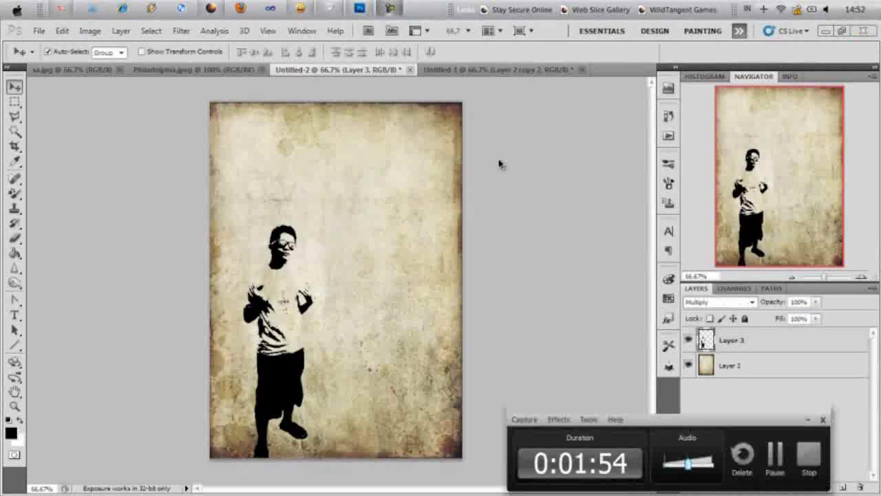
left_click(777, 454)
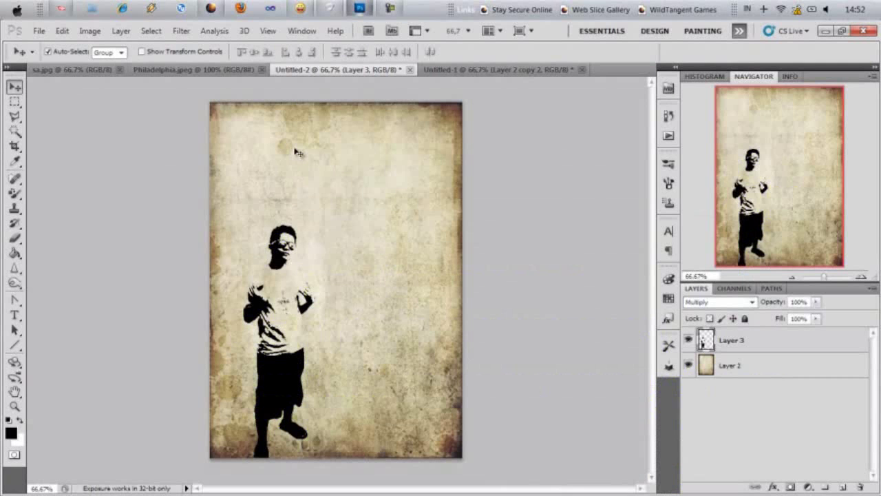
Step: In Philadelphia.jpeg, Magic Wand the sky including the top-right, then invert to select the city
left_click(188, 69)
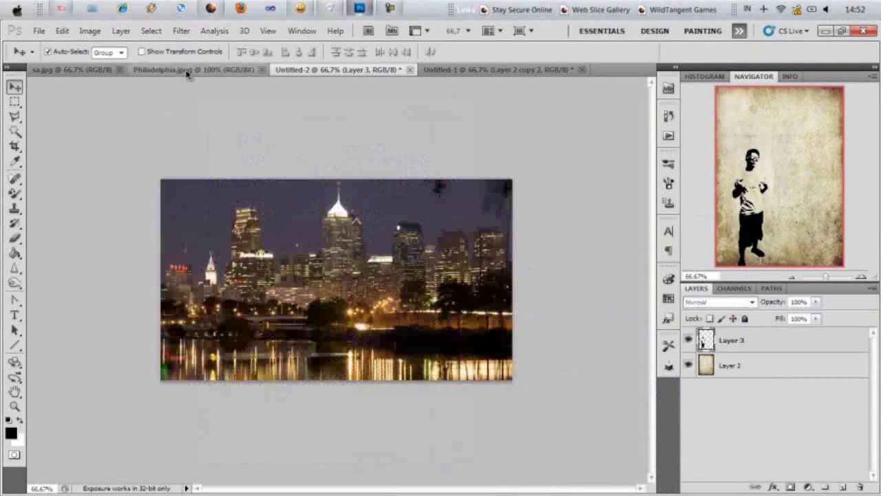
left_click(14, 130)
right_click(14, 131)
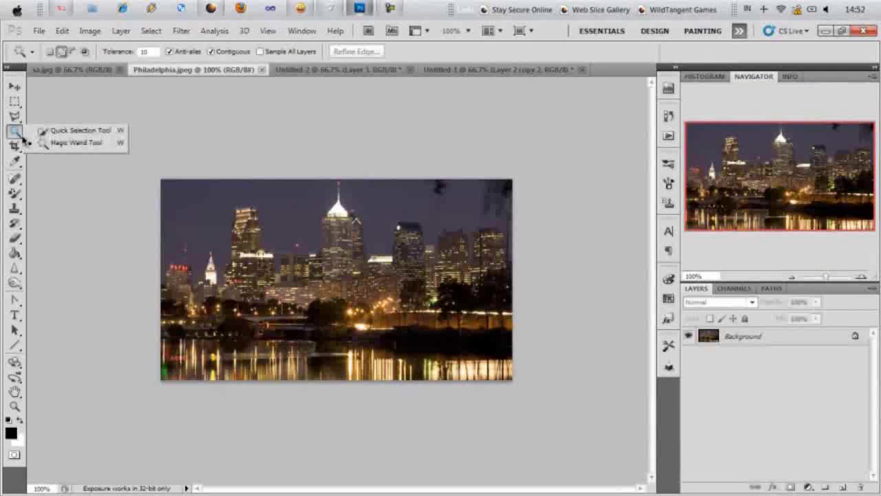
left_click(62, 142)
left_click(194, 205)
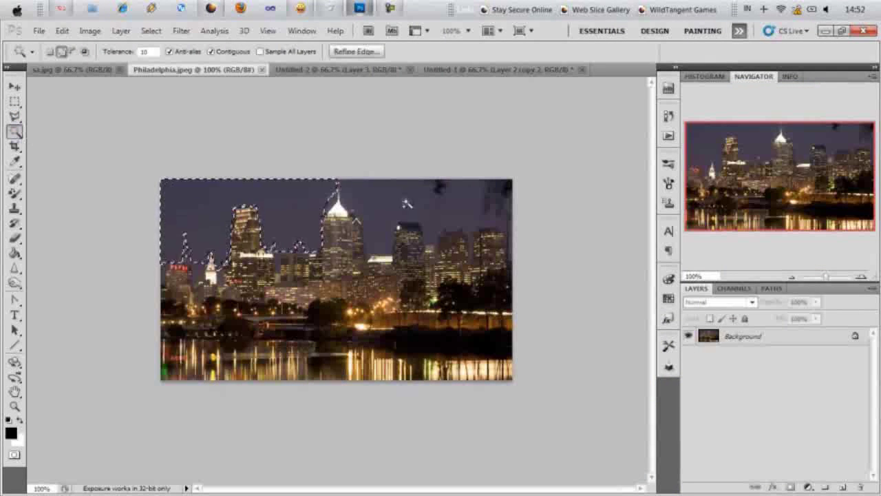
left_click(508, 194, "shift")
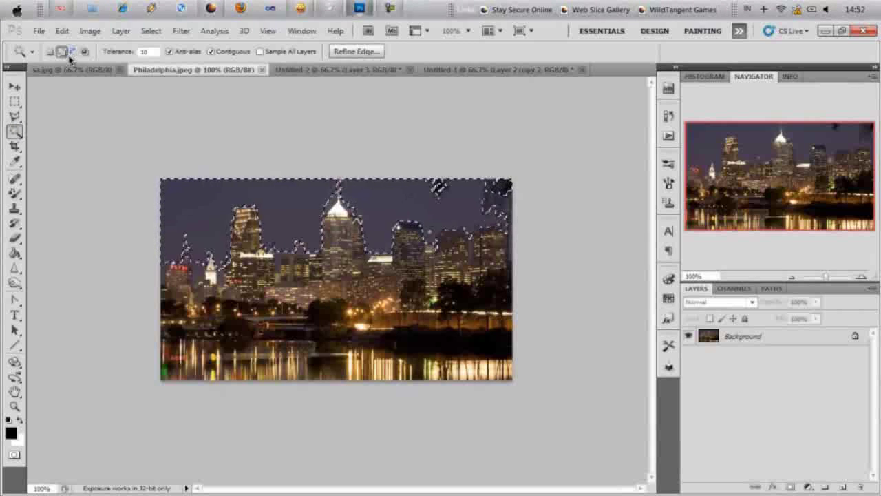
left_click(150, 30)
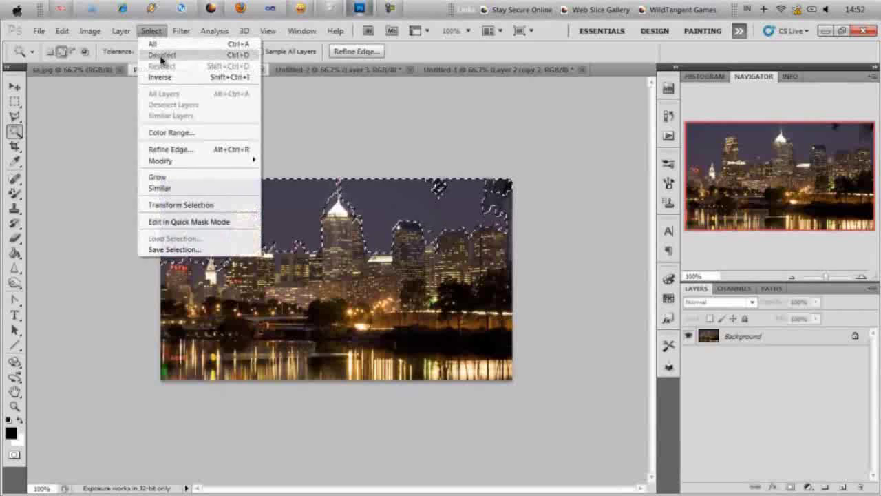
left_click(156, 76)
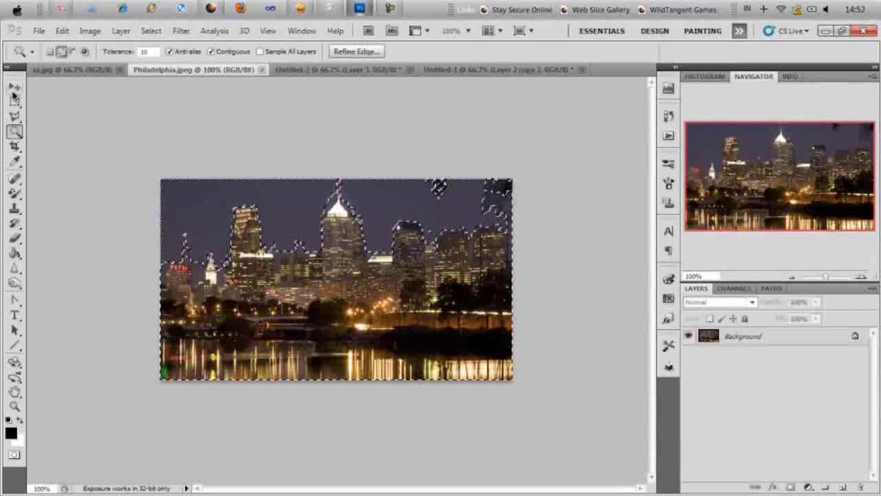
Step: Drag the selected skyline into the Untitled-2 poster as Layer 4
left_click(14, 86)
left_click_drag(279, 217, 351, 114)
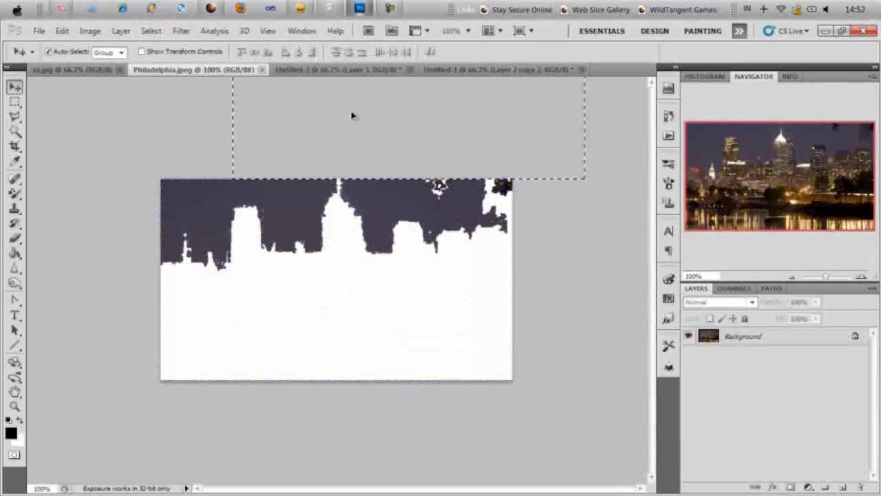
left_click(345, 70)
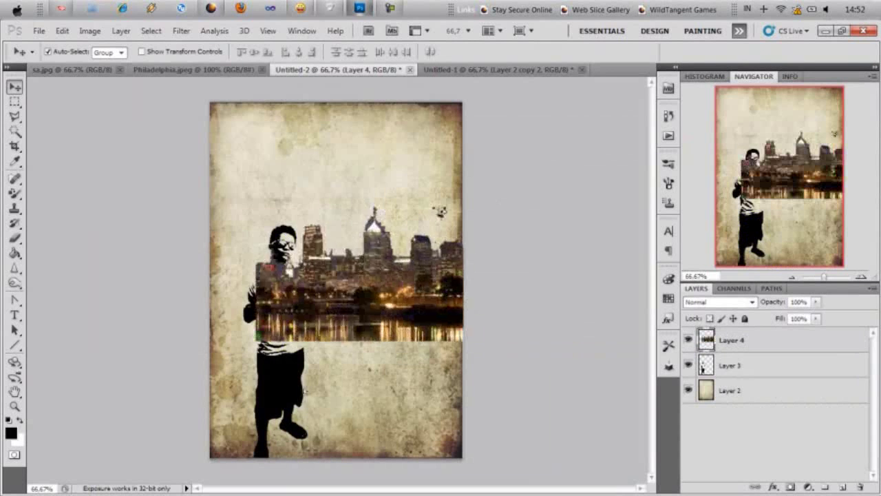
Step: Move the Layer 4 skyline to the poster bottom and scale it to about 108% width
left_click_drag(296, 296, 288, 421)
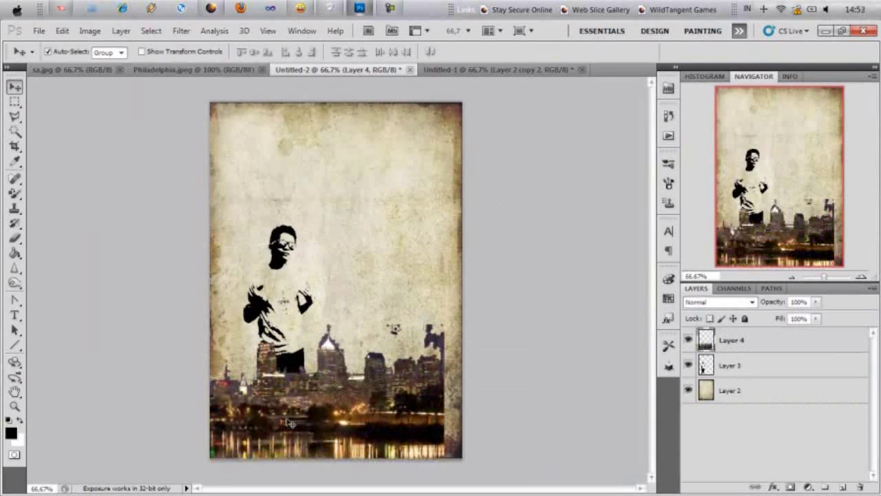
key("ctrl+t")
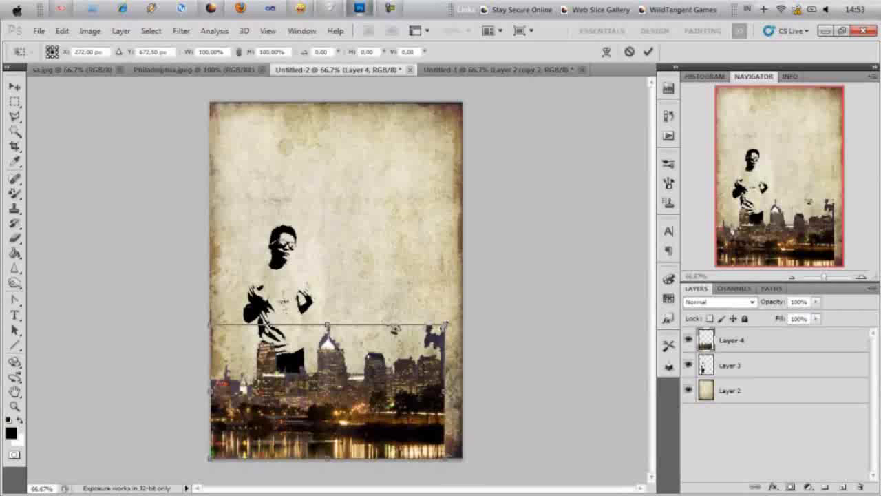
left_click_drag(446, 324, 467, 318)
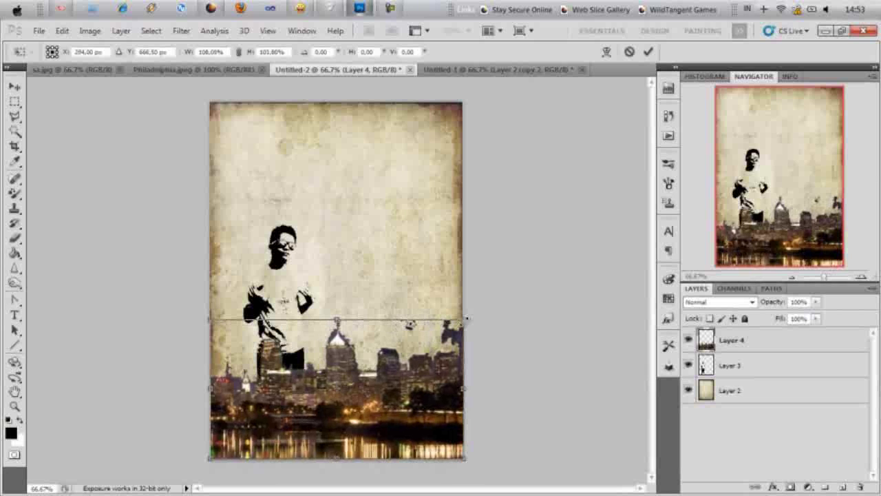
key("Return")
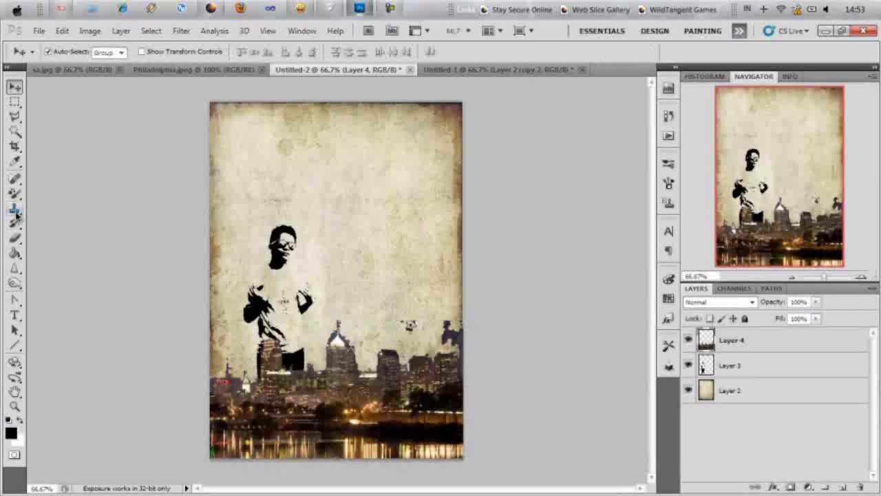
left_click(15, 237)
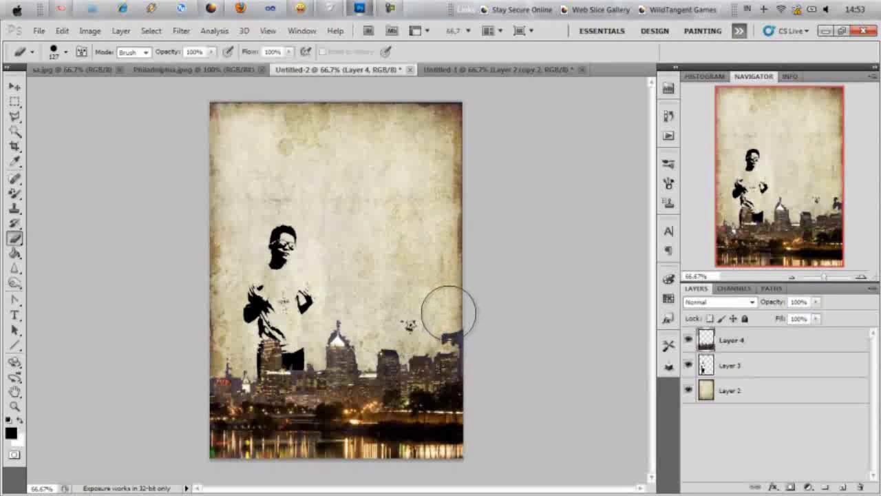
Step: Erase the dark building fragment at the skyline's right edge
left_click_drag(448, 305, 443, 318)
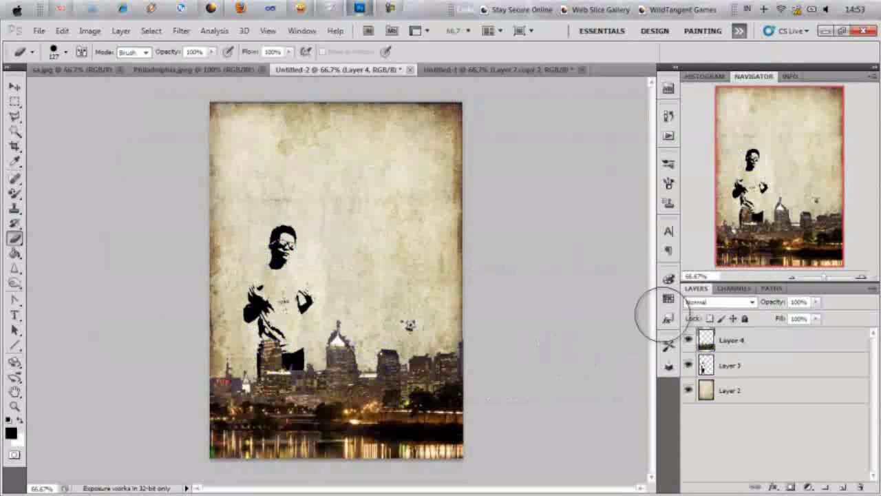
left_click(14, 87)
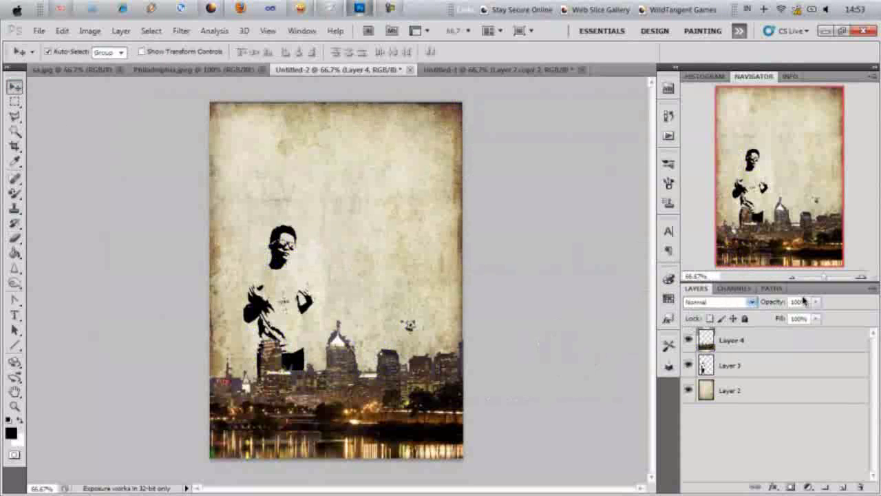
left_click(750, 302)
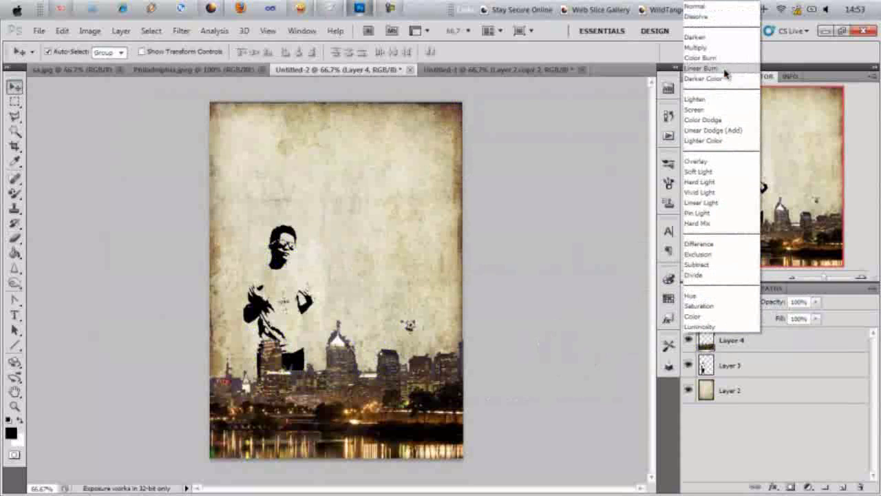
Step: Desaturate the Layer 4 skyline to greyscale
left_click(695, 47)
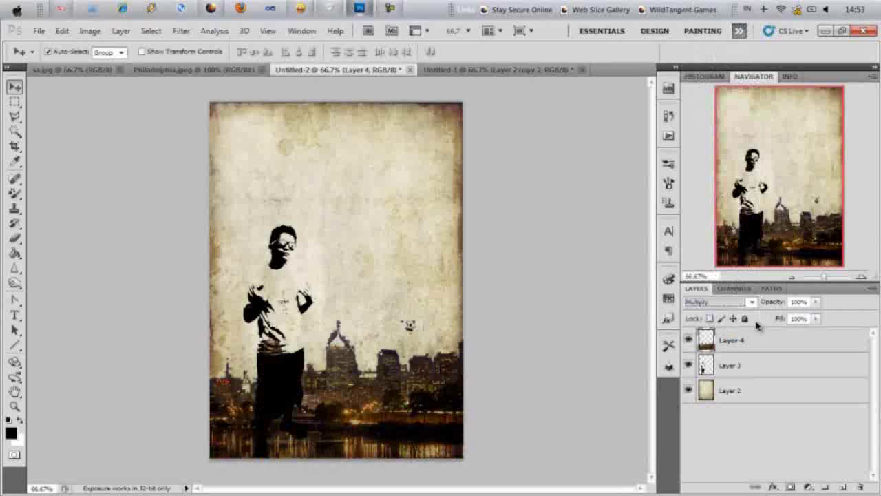
left_click(752, 302)
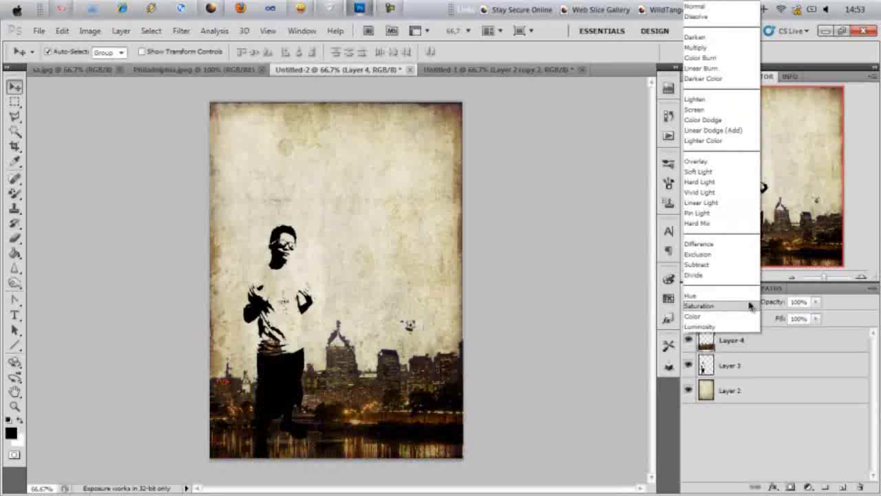
left_click(709, 6)
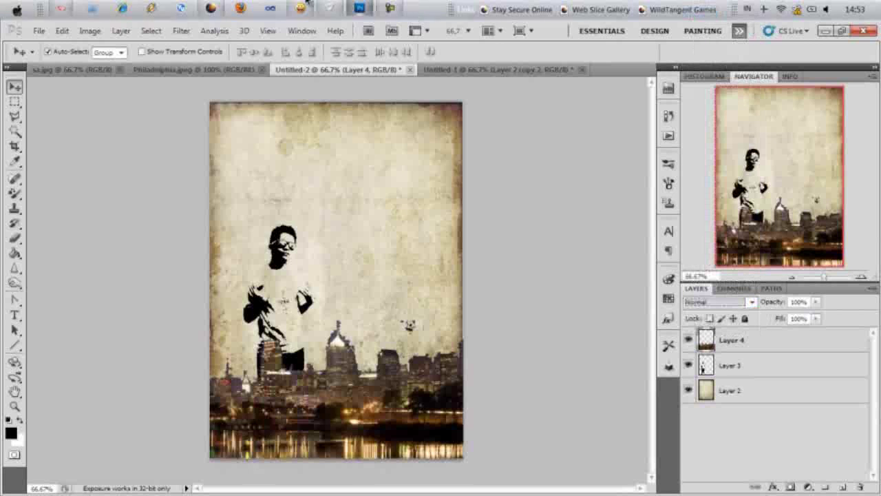
left_click(91, 31)
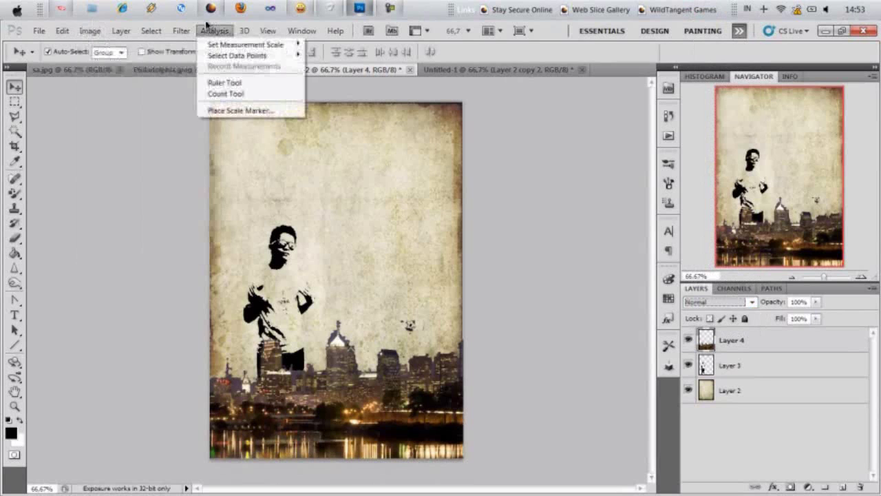
left_click(87, 11)
left_click(90, 31)
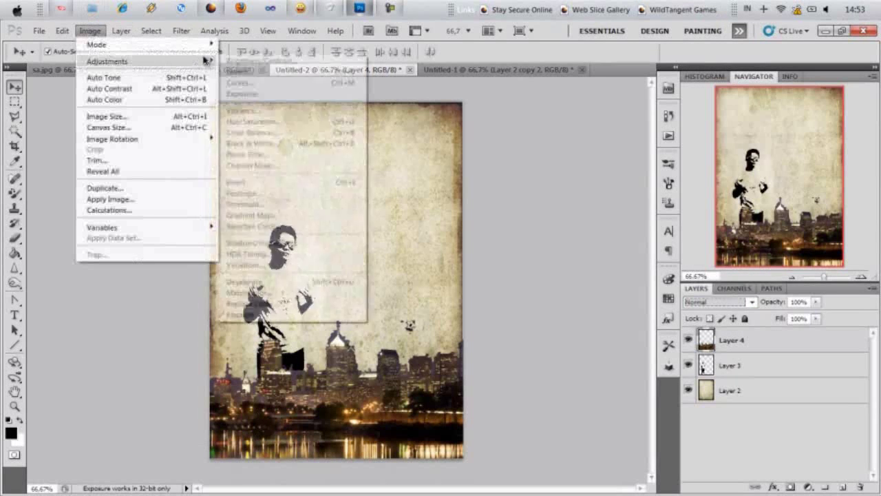
left_click(293, 282)
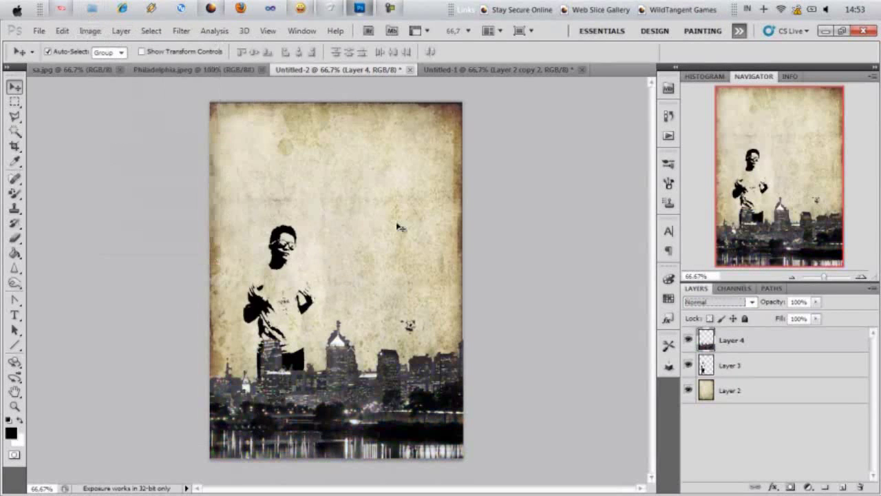
Step: Set Layer 4's blend mode to Multiply so it merges with the paper
left_click(696, 303)
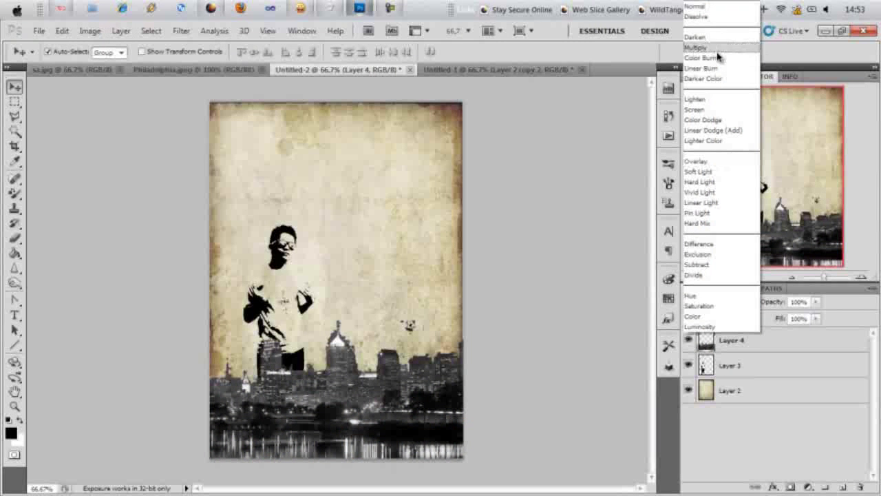
left_click(716, 48)
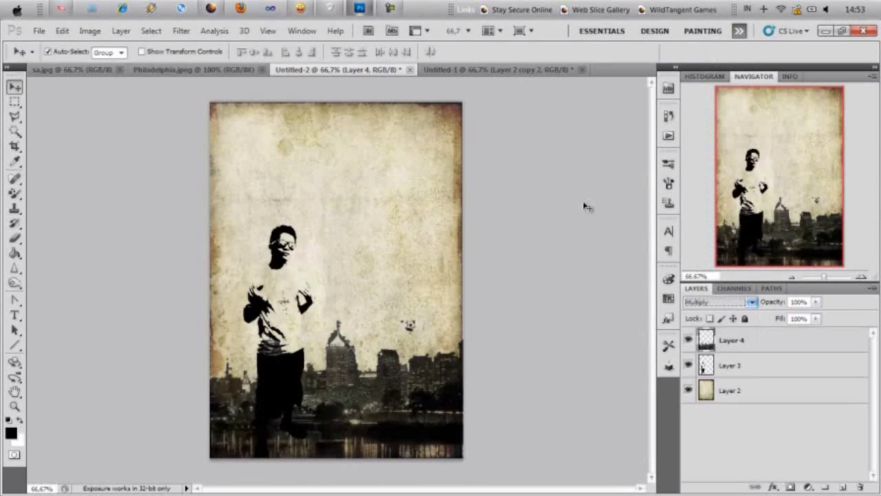
left_click(88, 31)
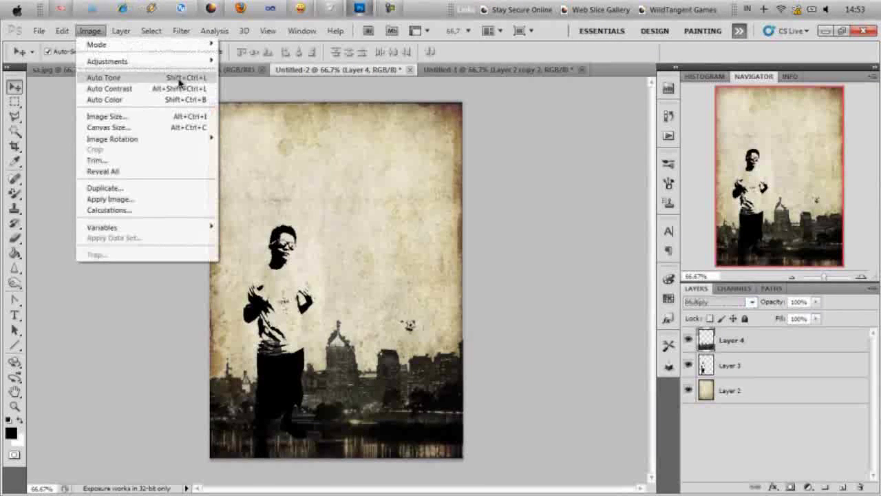
mouse_move(108, 61)
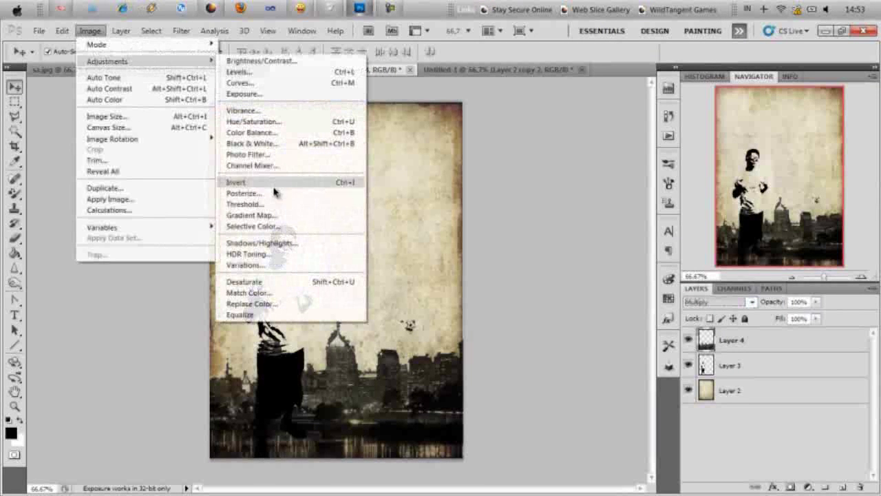
Step: Apply a Threshold adjustment to Layer 4 at level 100, correcting an out-of-range entry
left_click(277, 205)
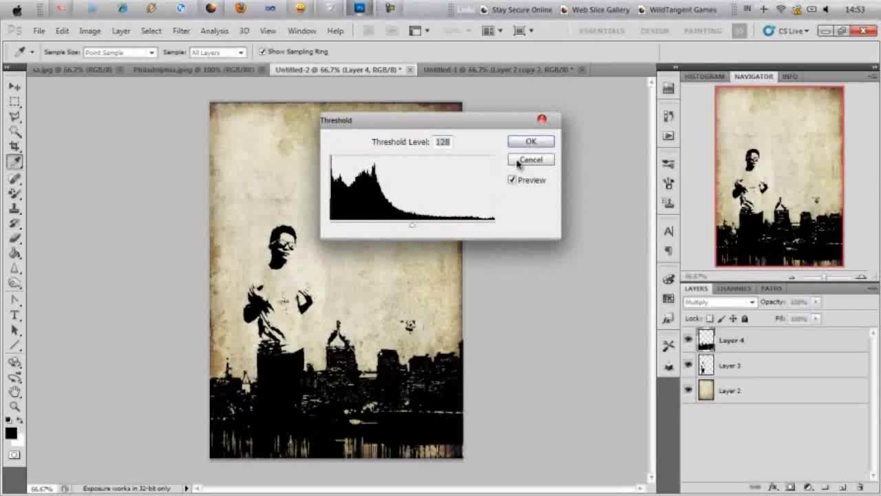
type("75")
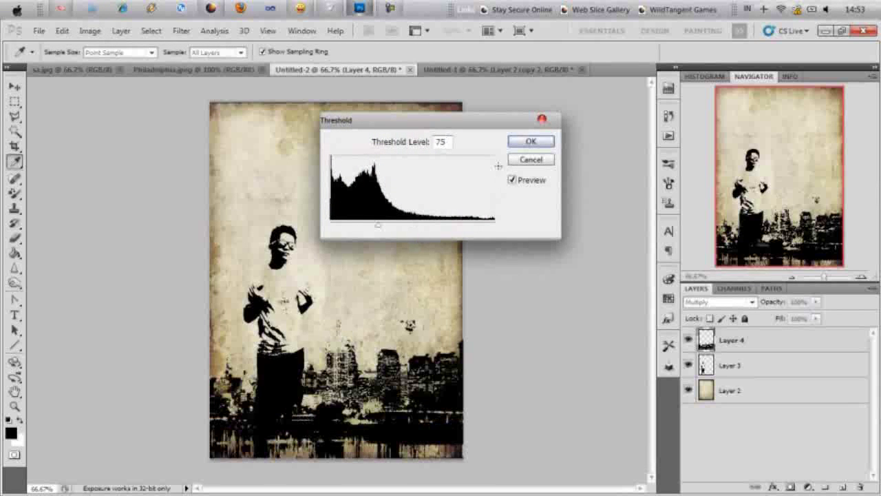
double_click(448, 142)
type("70")
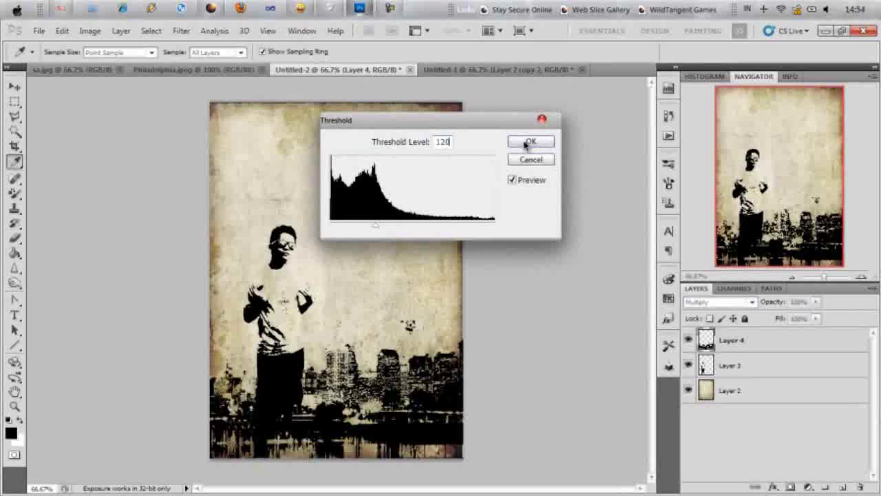
left_click(526, 143)
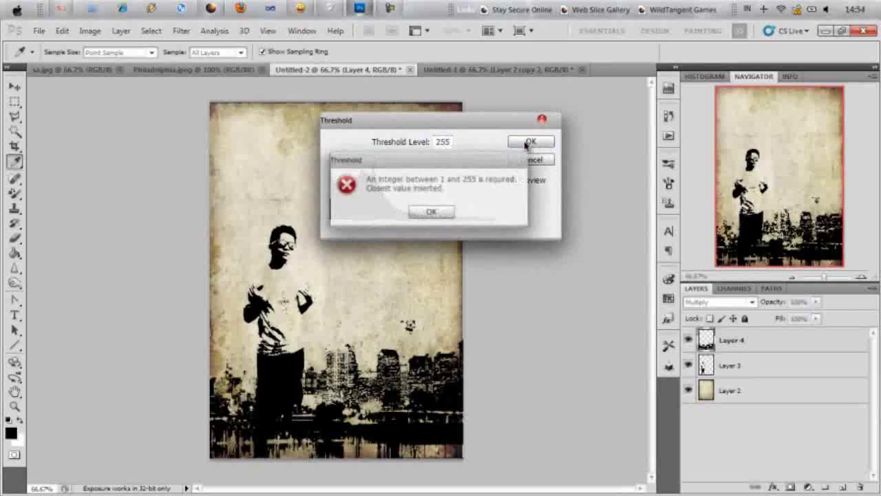
left_click(448, 211)
type("120")
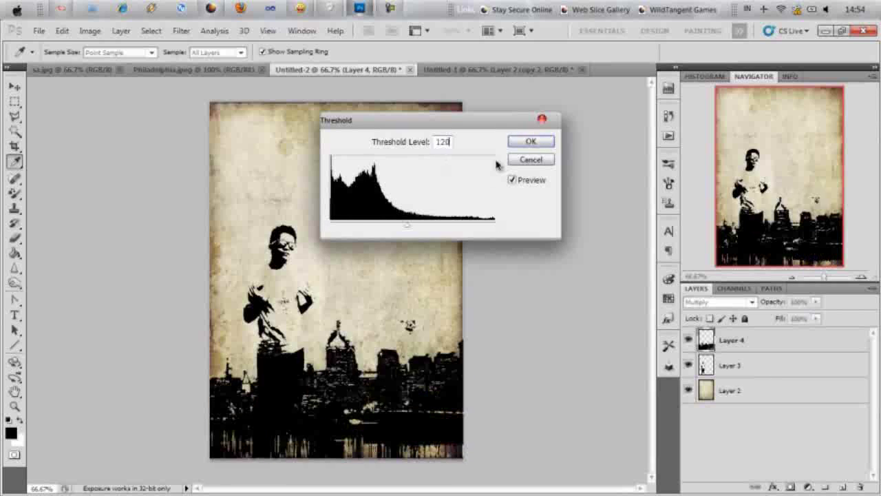
key("BackSpace")
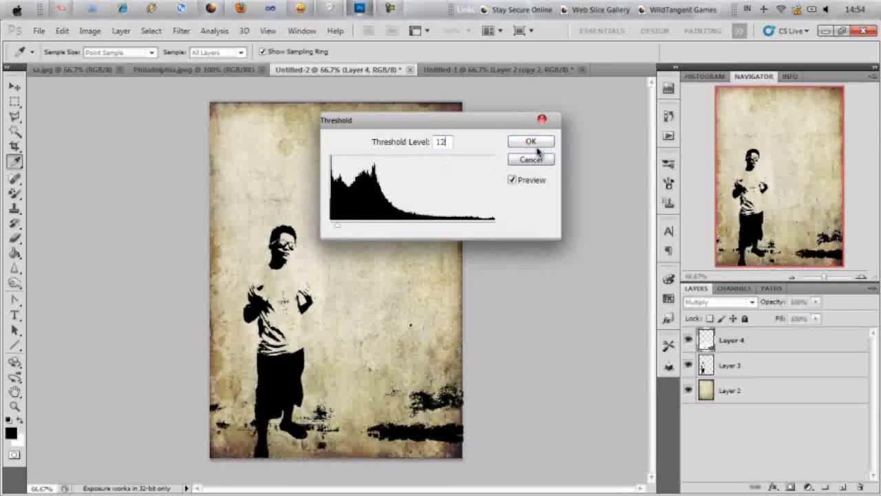
type("8")
left_click(445, 141)
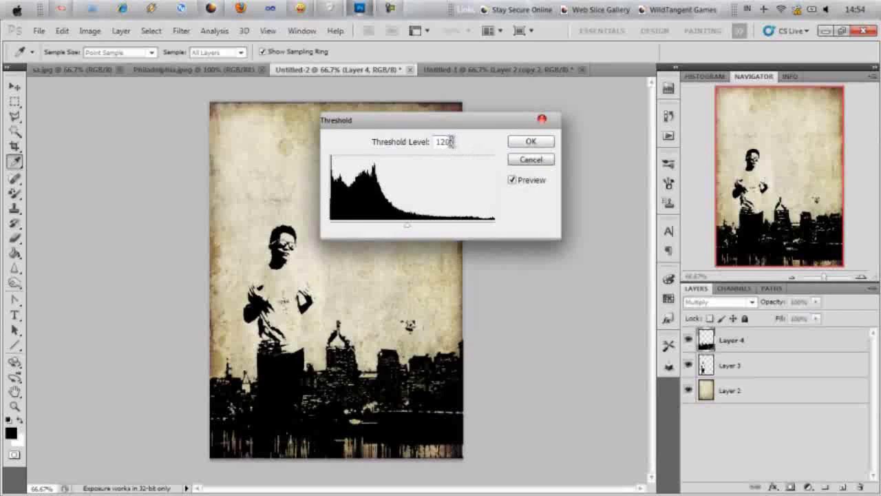
type("10")
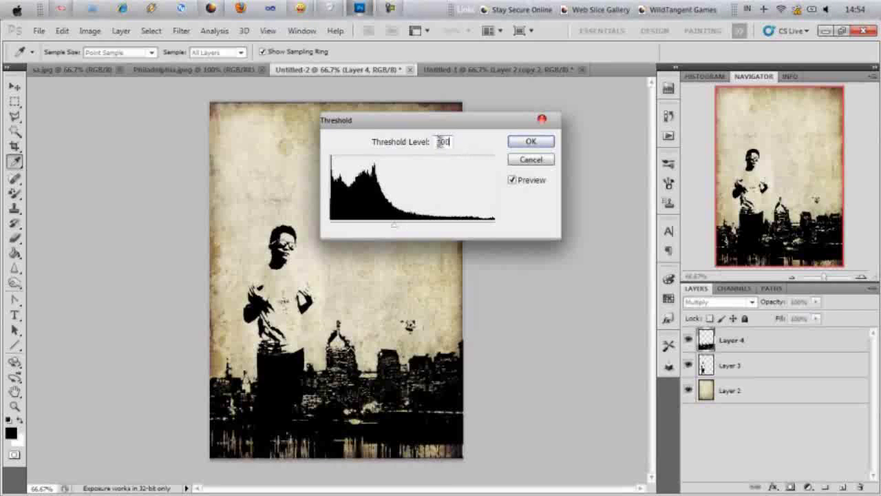
type("0")
left_click(531, 141)
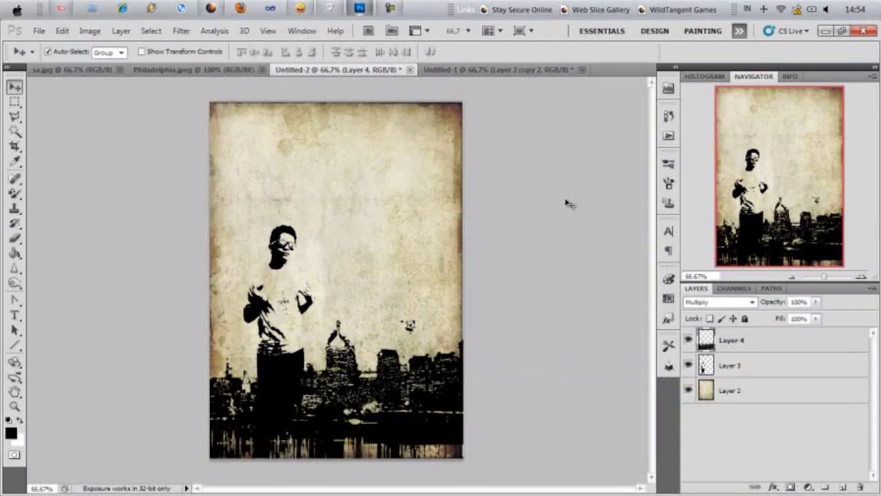
Step: Move the figure layer Layer 3 above Layer 4 in the stack
left_click(15, 237)
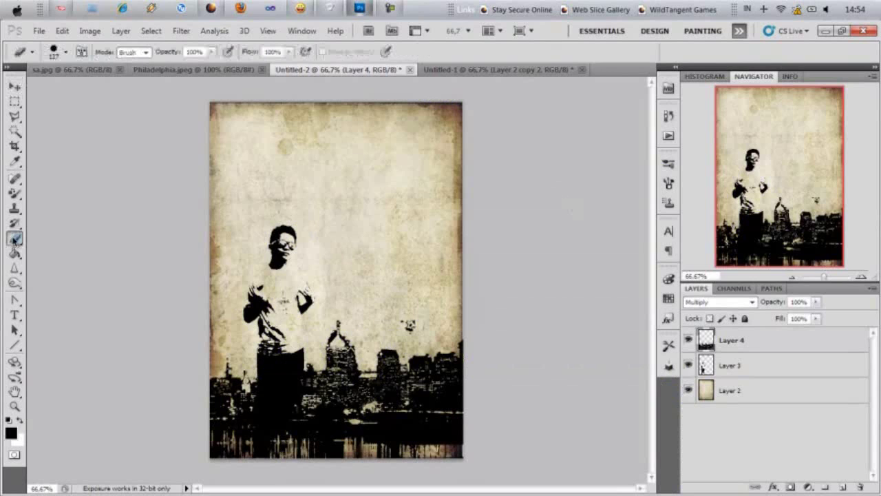
left_click(14, 86)
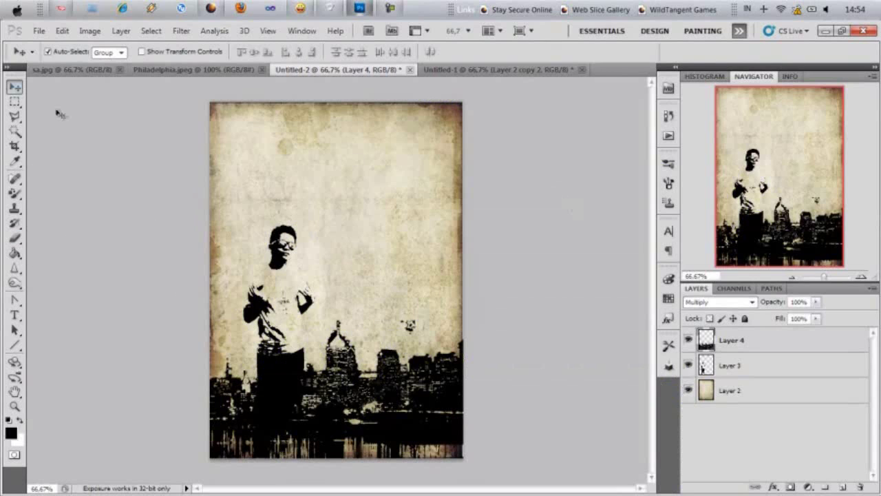
left_click(791, 372)
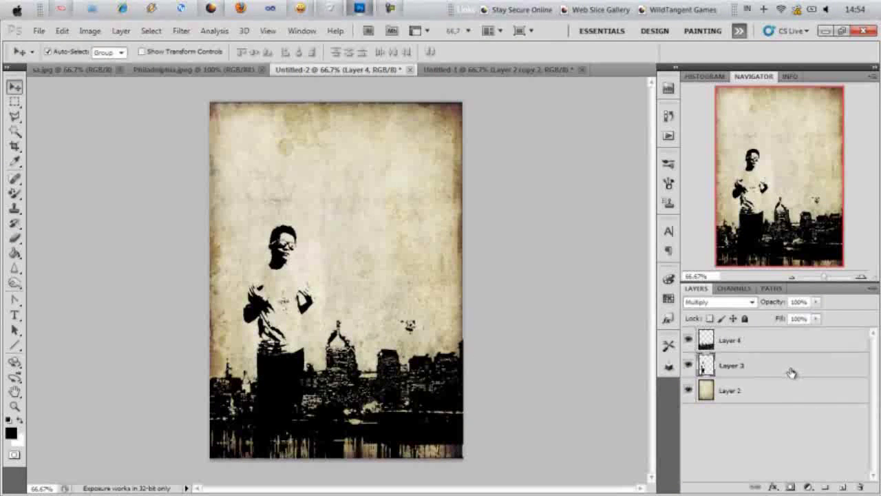
left_click_drag(792, 371, 789, 343)
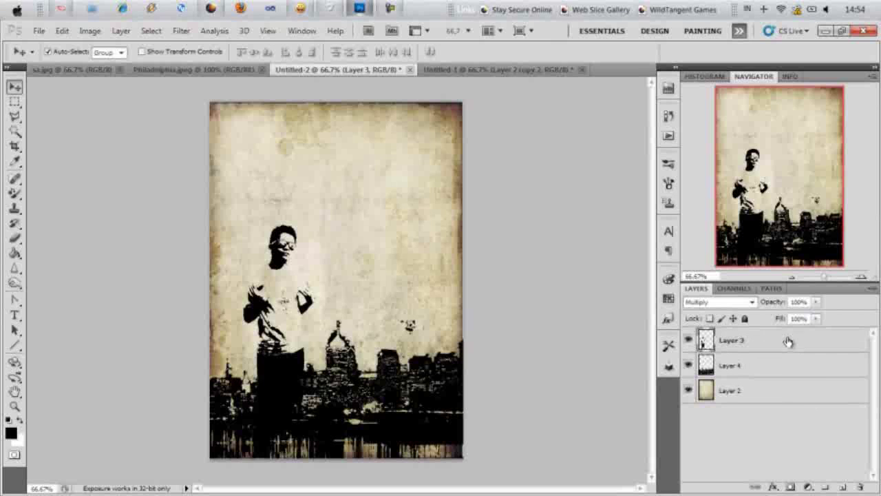
Step: Duplicate Layer 3 as a new layer named 'besar'
right_click(788, 342)
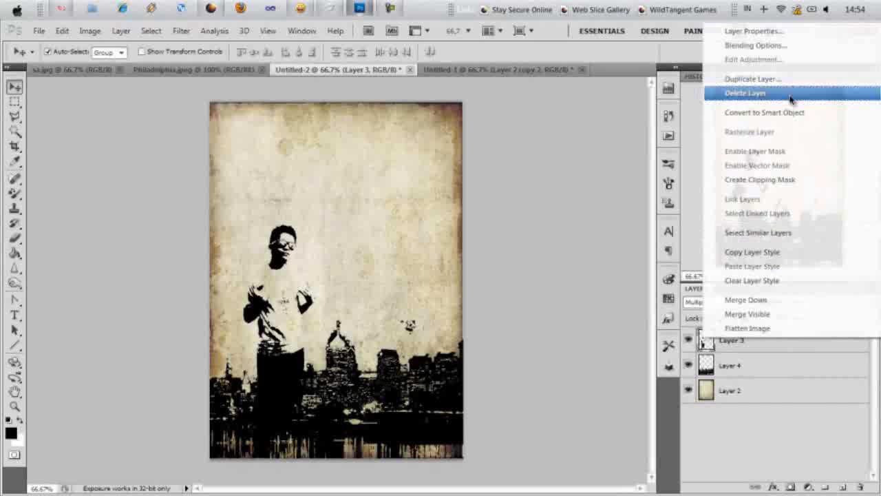
left_click(787, 80)
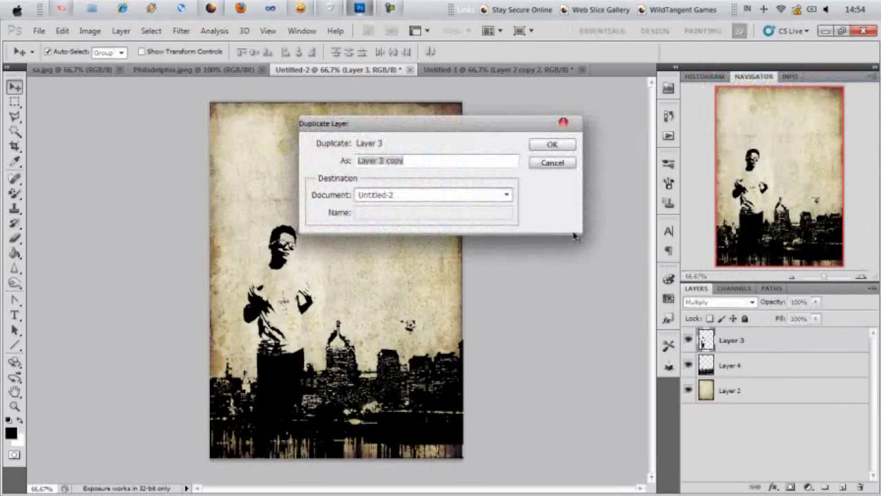
type("besa")
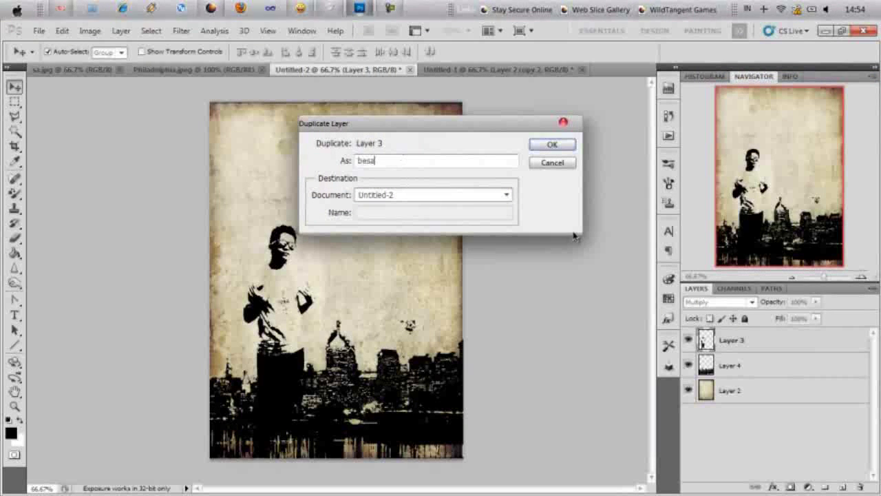
type("r")
key("Return")
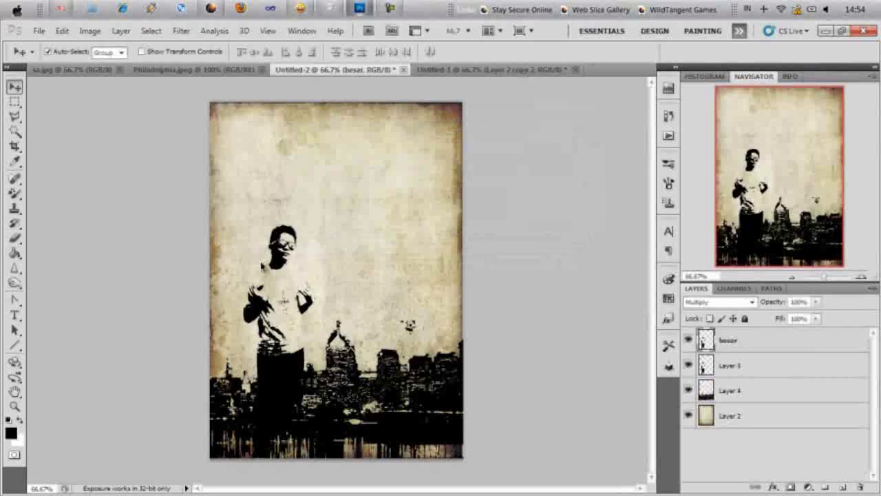
key("ctrl+t")
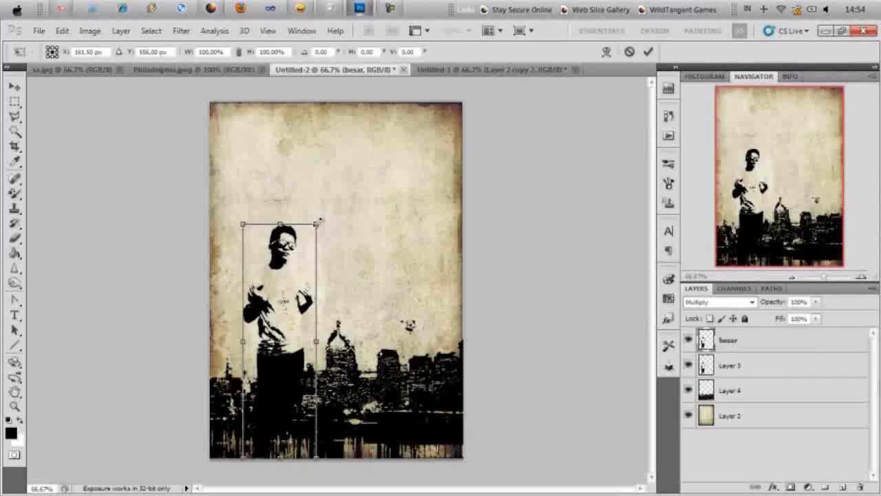
Step: Enlarge the besar figure proportionally to about 139%
mouse_move(317, 224)
left_mouse_down()
mouse_move(349, 159)
mouse_move(359, 156)
left_mouse_up()
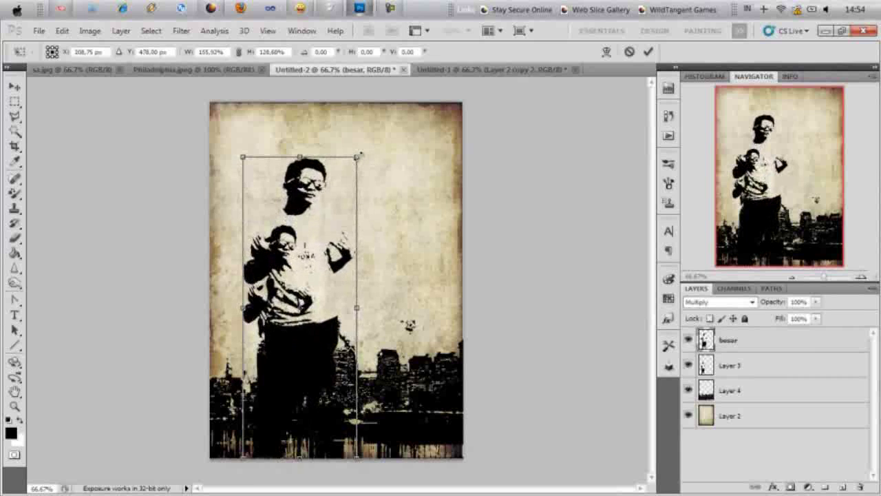
key("ctrl+z")
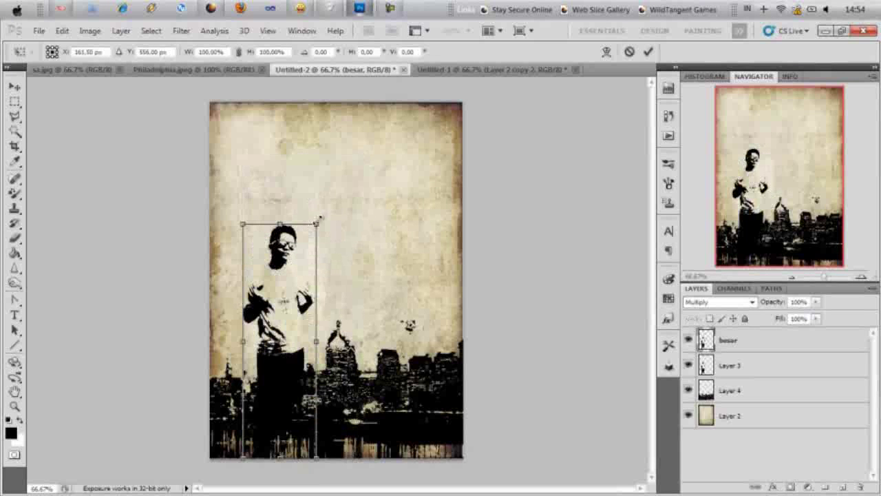
mouse_move(320, 219)
left_mouse_down()
mouse_move(372, 177)
mouse_move(379, 146)
mouse_move(379, 166)
left_mouse_up()
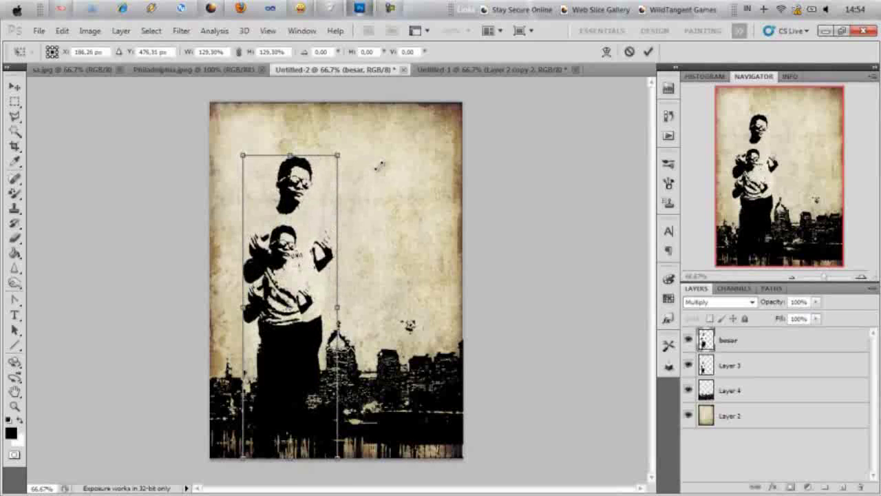
left_click_drag(344, 155, 352, 148)
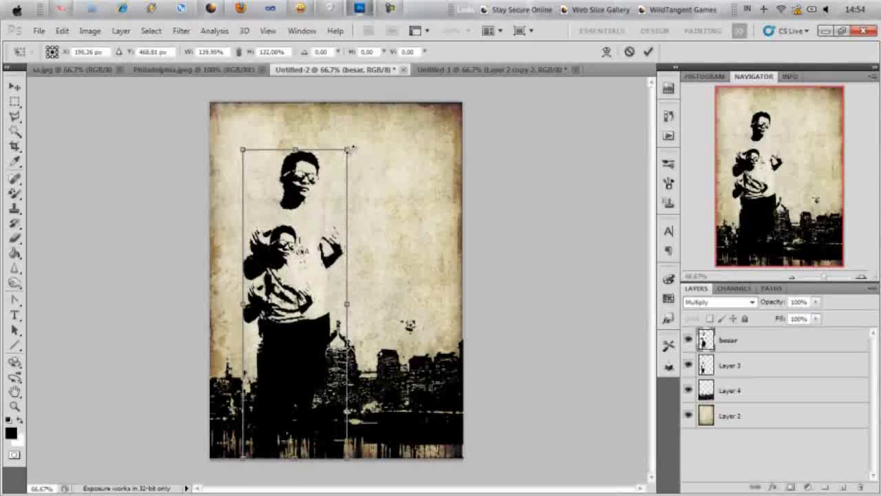
key("Return")
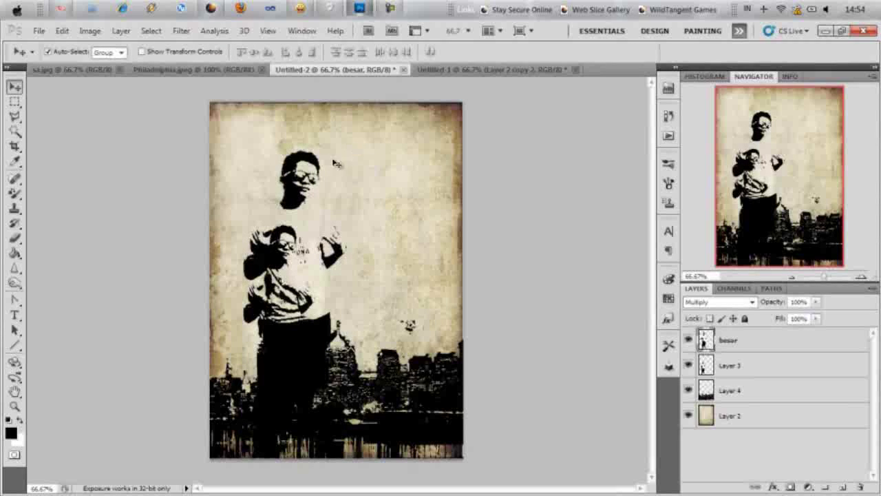
Step: Move the big figure to the poster's right side and enlarge it slightly more
mouse_move(300, 211)
left_mouse_down()
mouse_move(402, 221)
mouse_move(394, 208)
mouse_move(393, 223)
mouse_move(394, 214)
left_mouse_up()
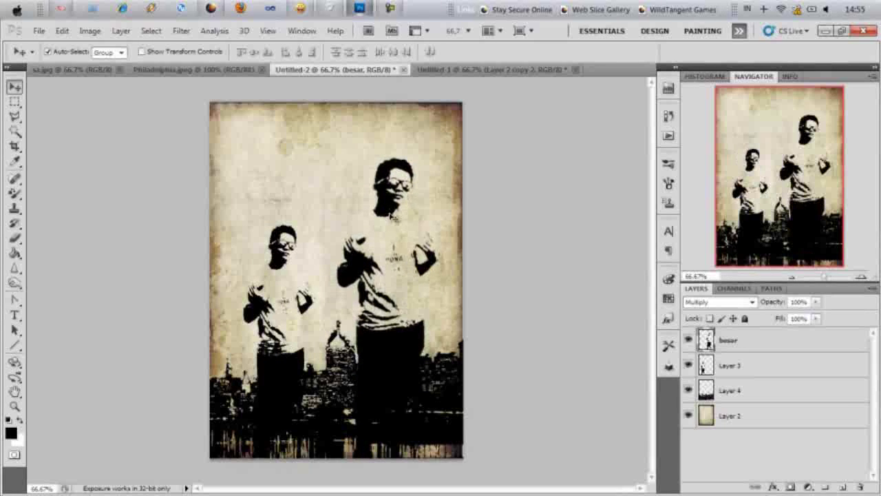
key("ctrl+t")
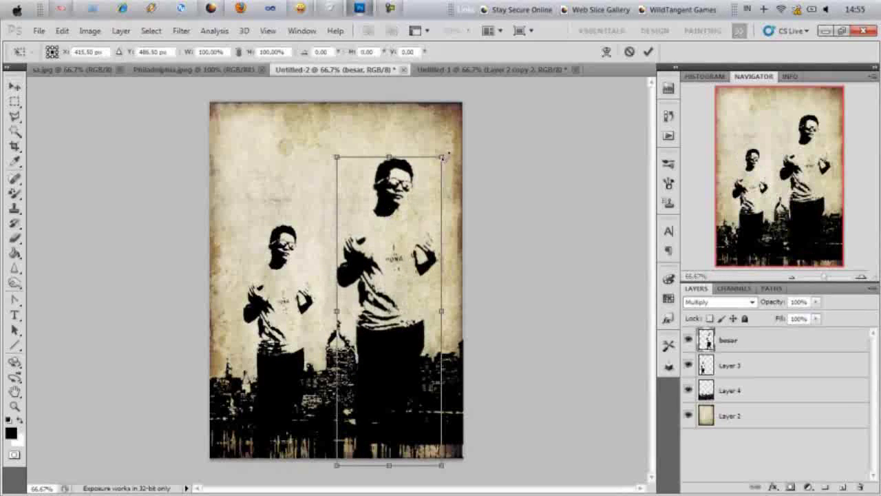
left_click_drag(444, 157, 446, 149)
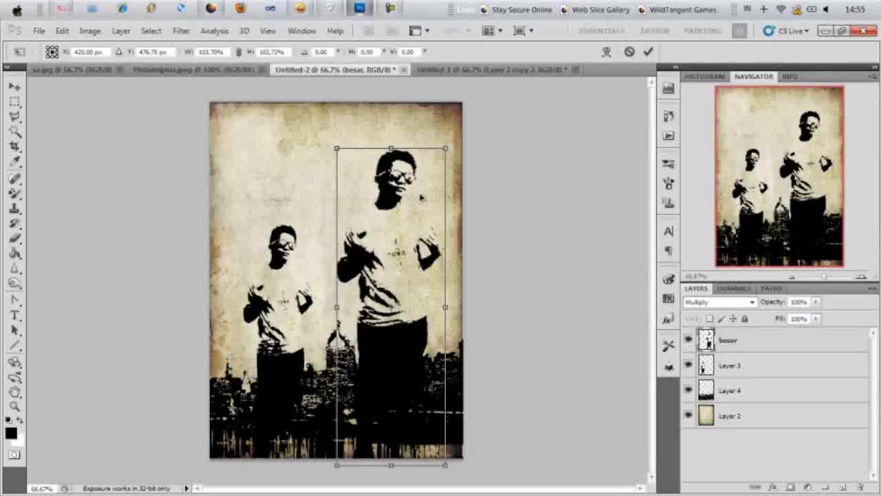
key("Return")
left_click_drag(422, 198, 421, 204)
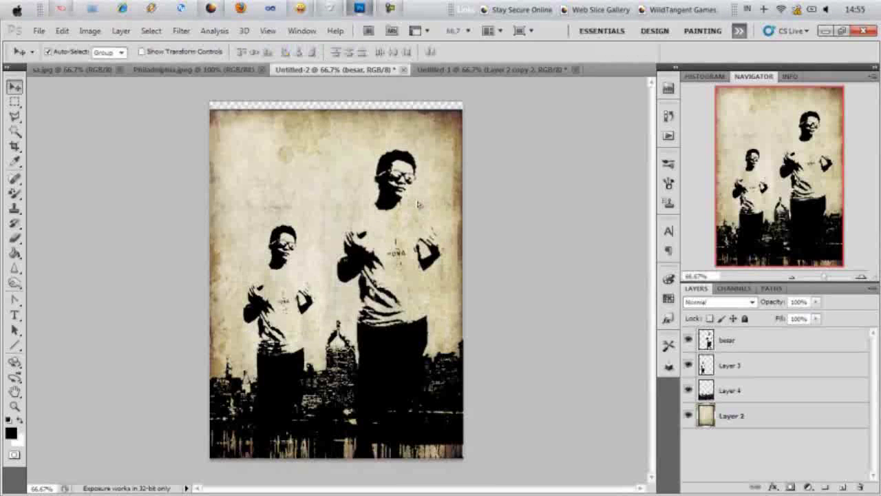
Step: Restack besar below Layer 3 and shift the big figure slightly lower
key("ctrl+z")
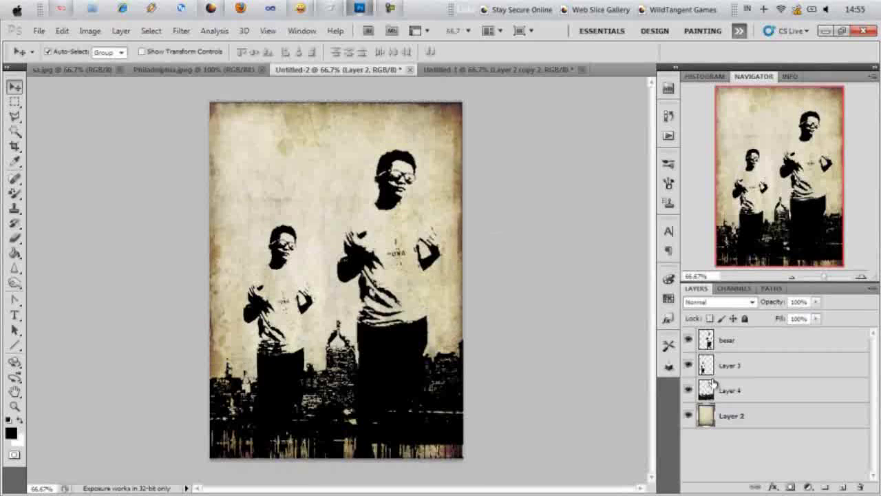
left_click_drag(726, 340, 728, 371)
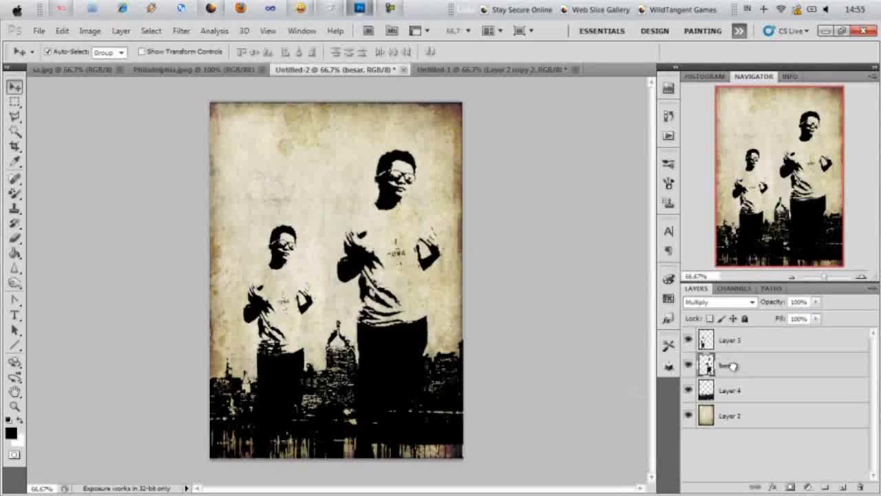
left_click_drag(731, 366, 736, 401)
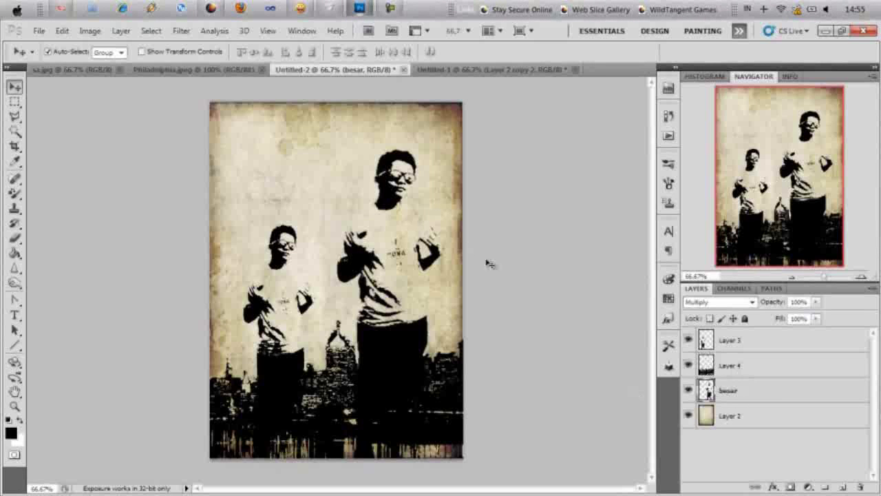
left_click_drag(384, 207, 388, 213)
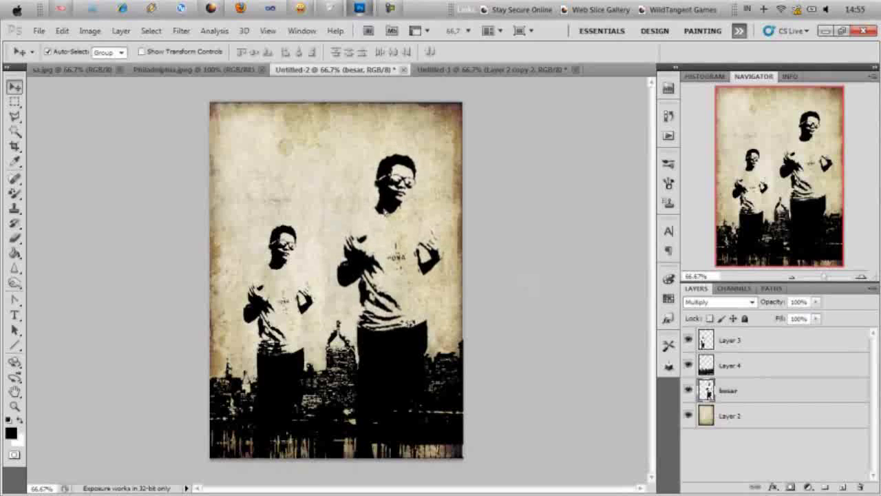
Step: Flip the besar figure horizontally
right_click(390, 212)
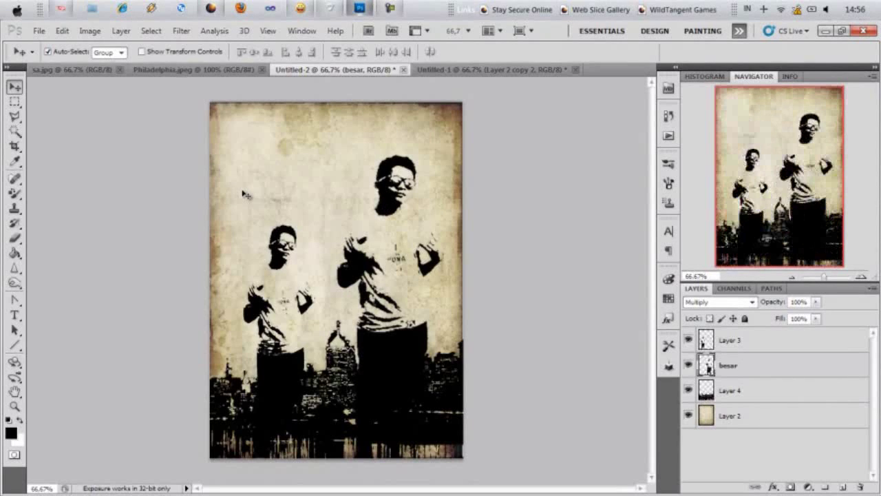
left_click(62, 30)
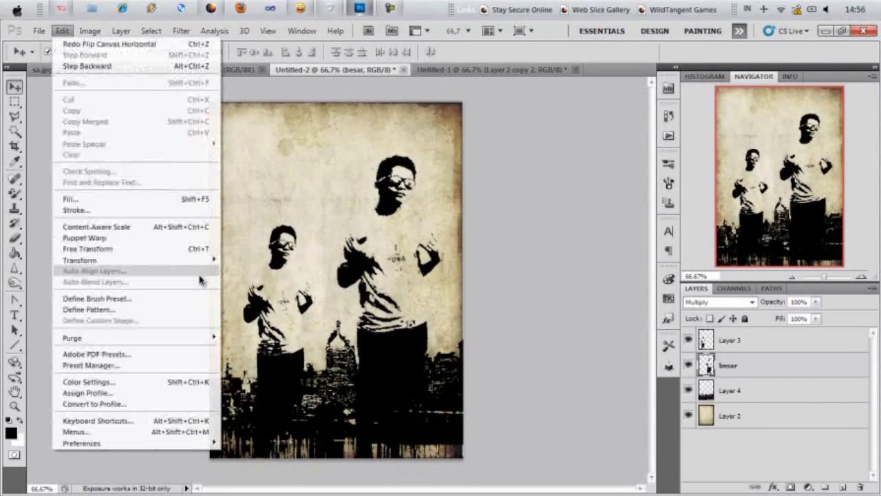
mouse_move(80, 260)
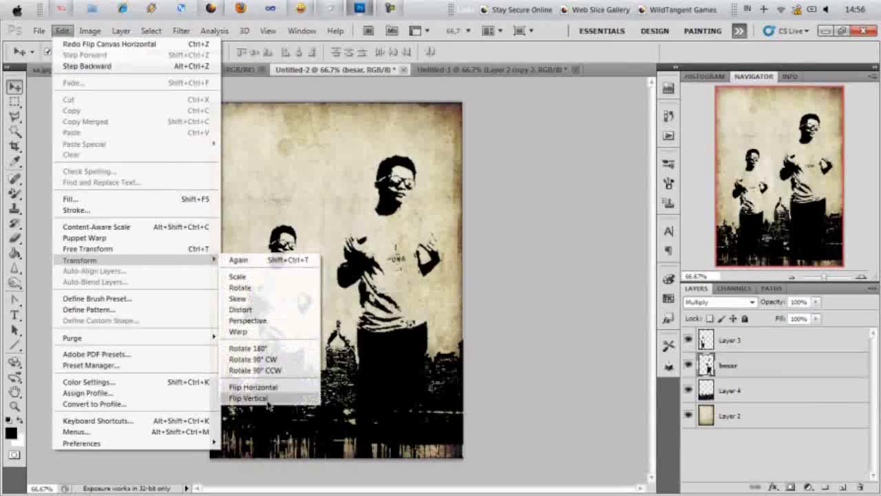
left_click(268, 399)
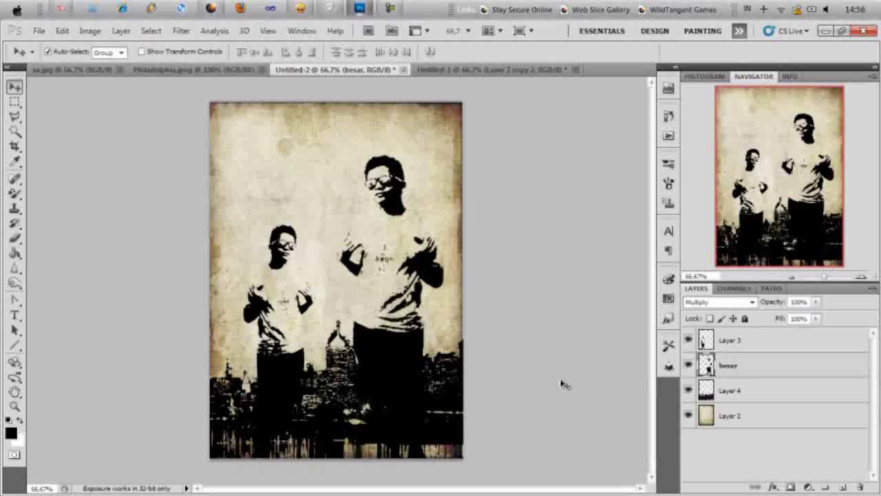
left_click(807, 302)
Step: Set besar to 75% opacity and erase the big figure's lower body over the skyline
type("75")
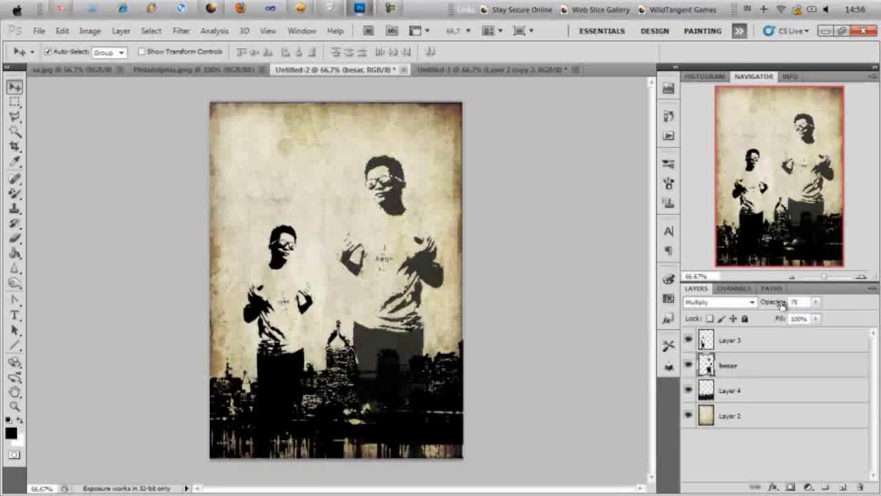
left_click(15, 237)
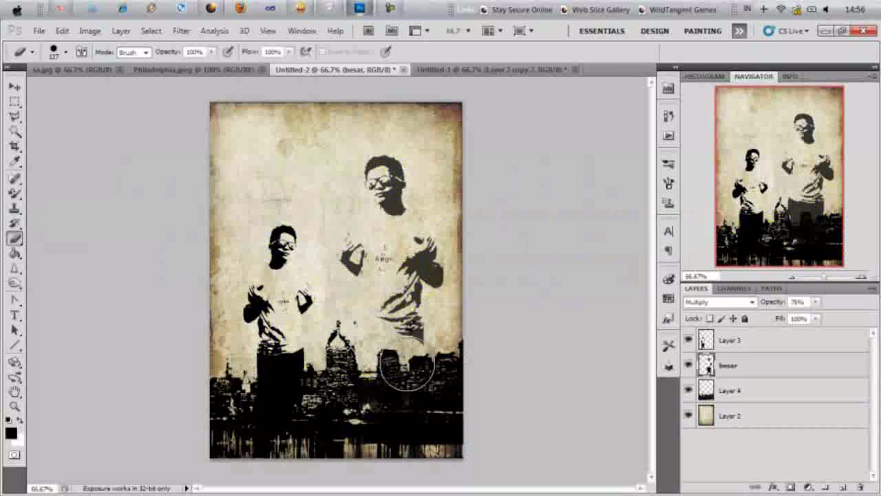
mouse_move(406, 400)
left_mouse_down()
mouse_move(405, 427)
mouse_move(359, 372)
mouse_move(383, 378)
mouse_move(370, 353)
mouse_move(423, 372)
left_mouse_up()
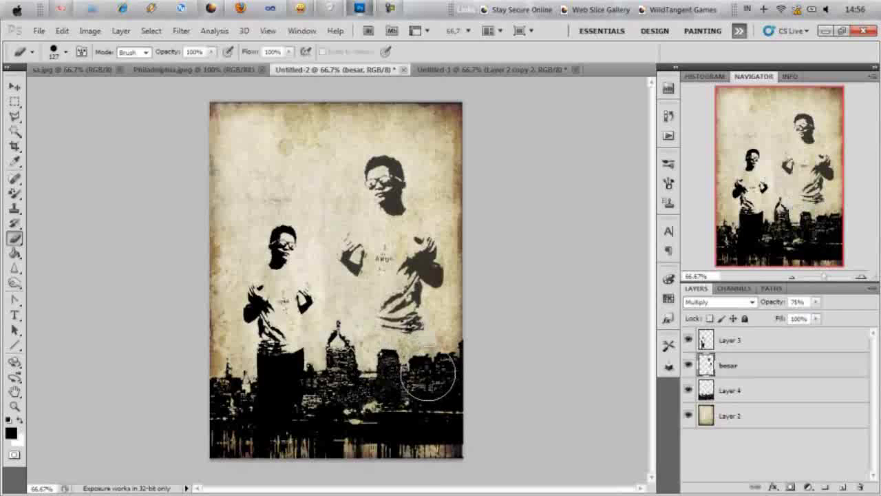
key("ctrl+t")
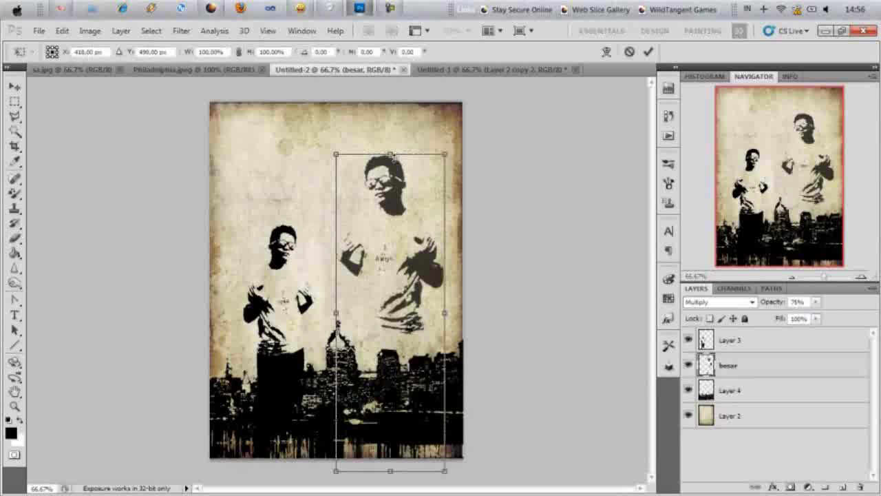
Step: Enlarge the big besar figure twice and shift it down and to the right
left_click_drag(332, 149, 318, 135)
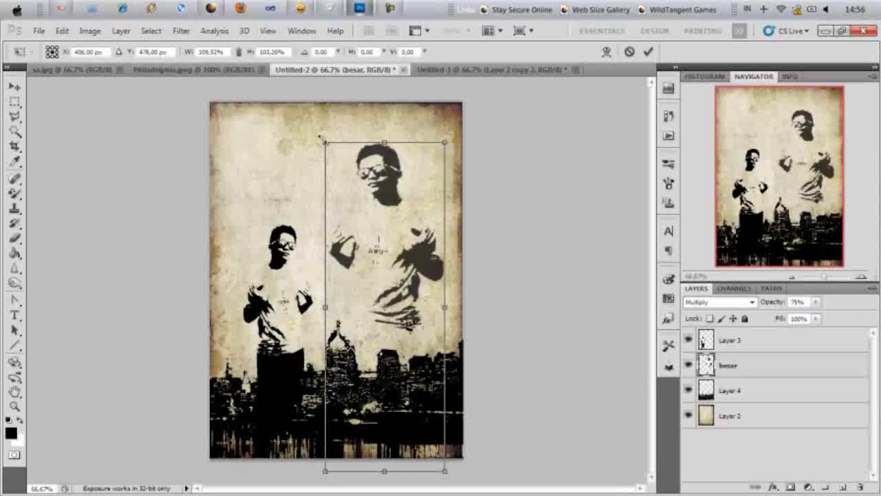
key("Return")
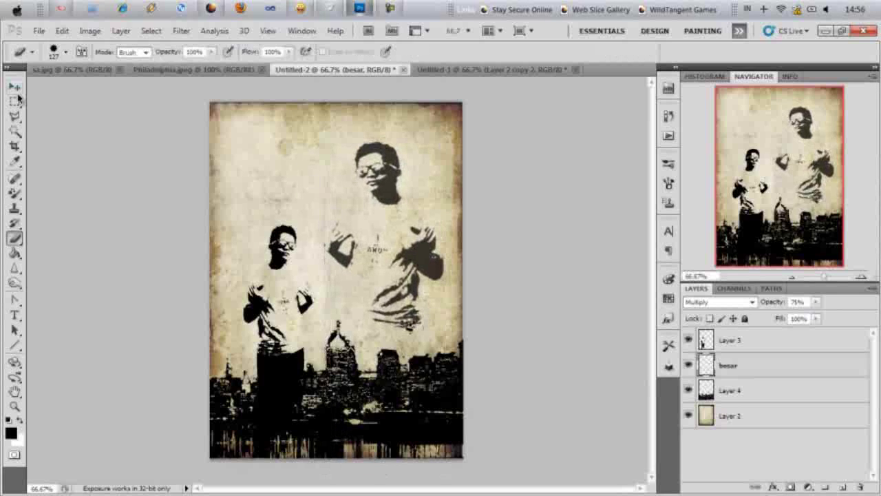
left_click(13, 87)
left_click_drag(356, 205, 384, 238)
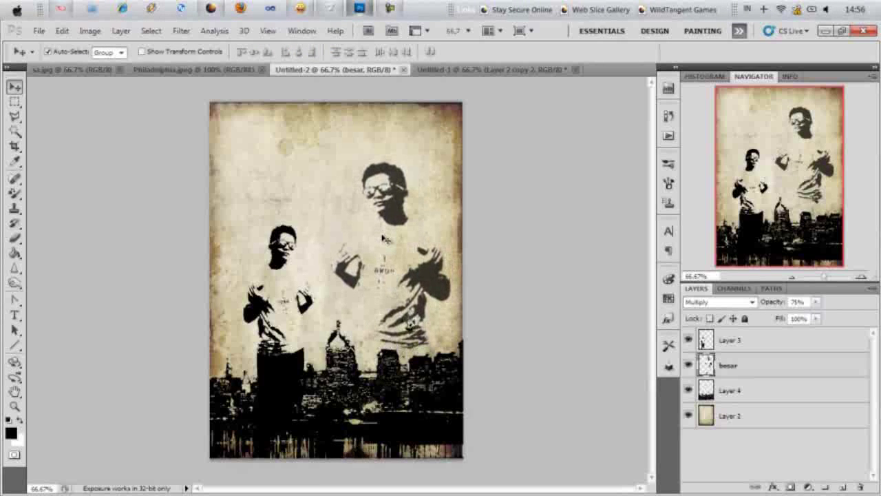
key("ctrl+t")
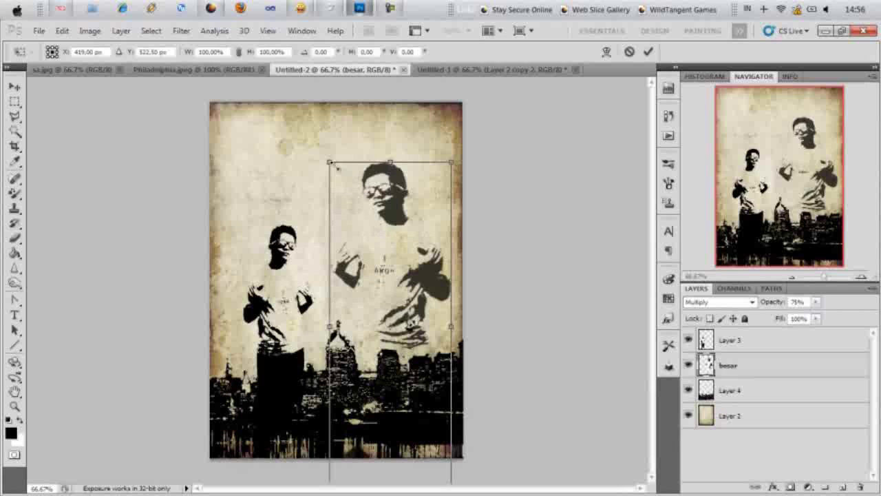
left_click_drag(328, 162, 322, 152)
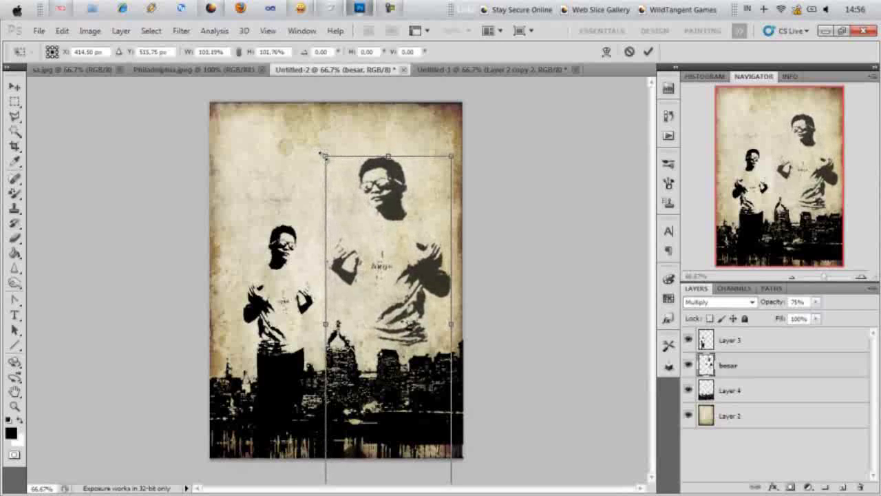
key("Return")
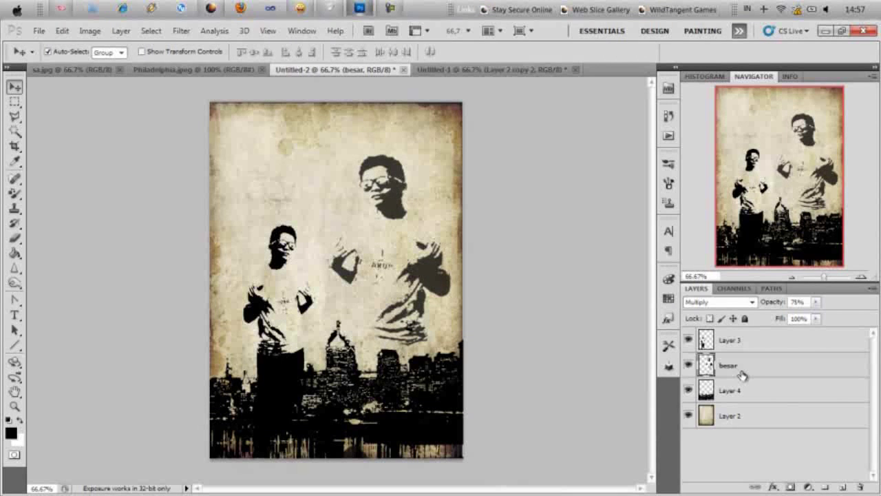
Step: Rescale besar to about 116.5% by 117%, moving it down-right over the skyline
key("ctrl+t")
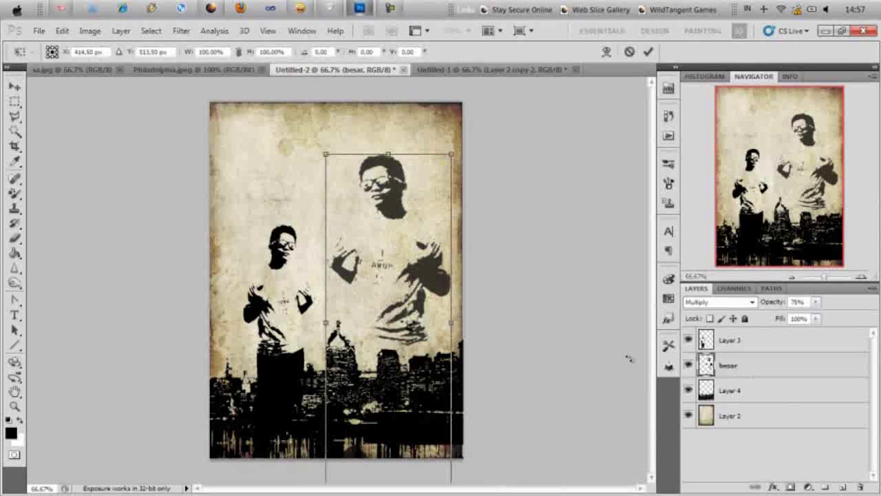
mouse_move(327, 157)
left_mouse_down()
mouse_move(282, 135)
mouse_move(305, 108)
left_mouse_up()
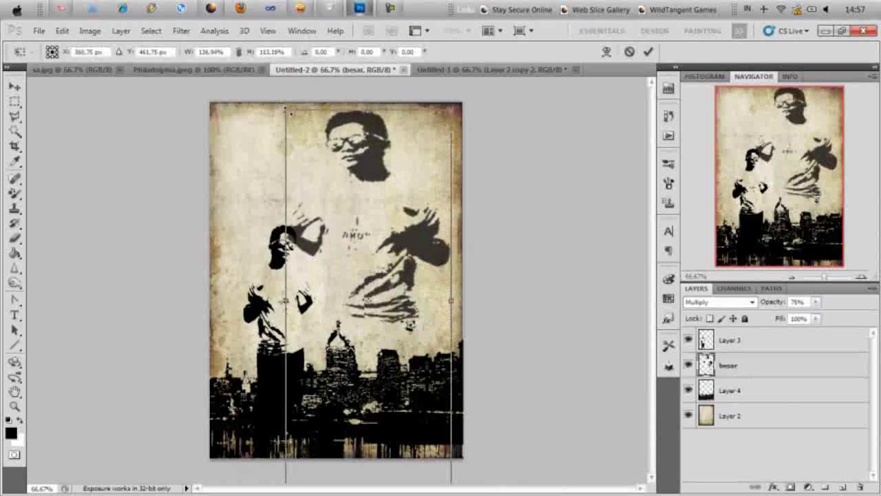
left_click_drag(350, 198, 359, 251)
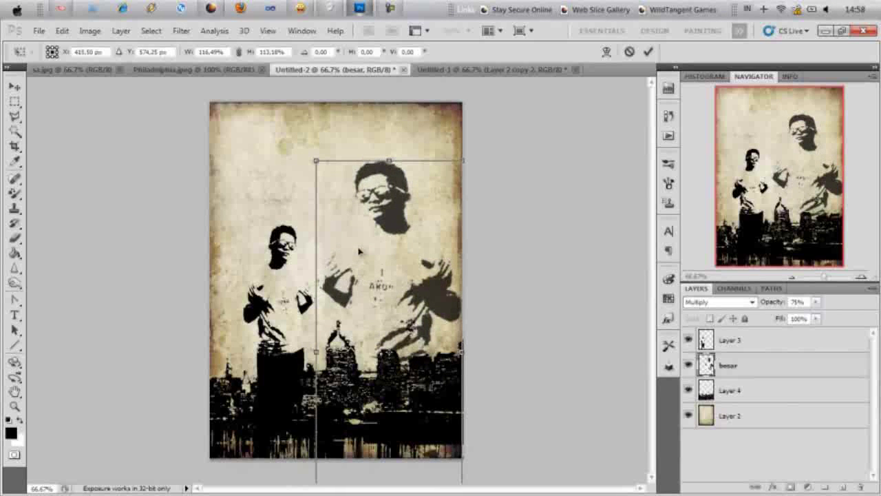
left_click_drag(318, 163, 321, 150)
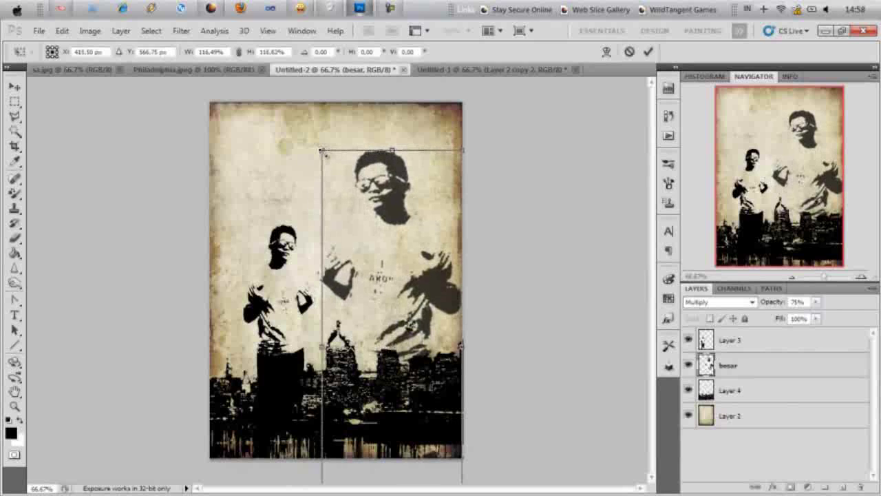
left_click_drag(321, 152, 328, 151)
key("Return")
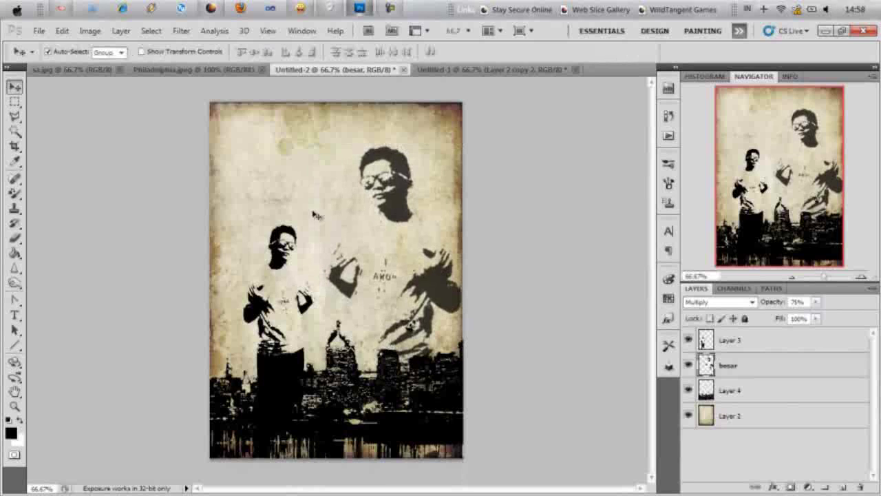
Step: Nudge the small Layer 3 figure left and set besar's opacity to 80%
left_click(740, 349)
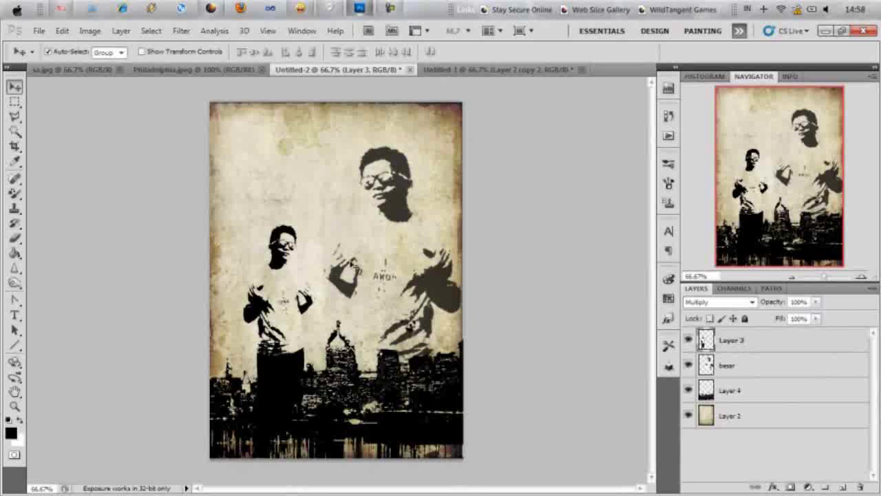
left_click_drag(284, 288, 275, 290)
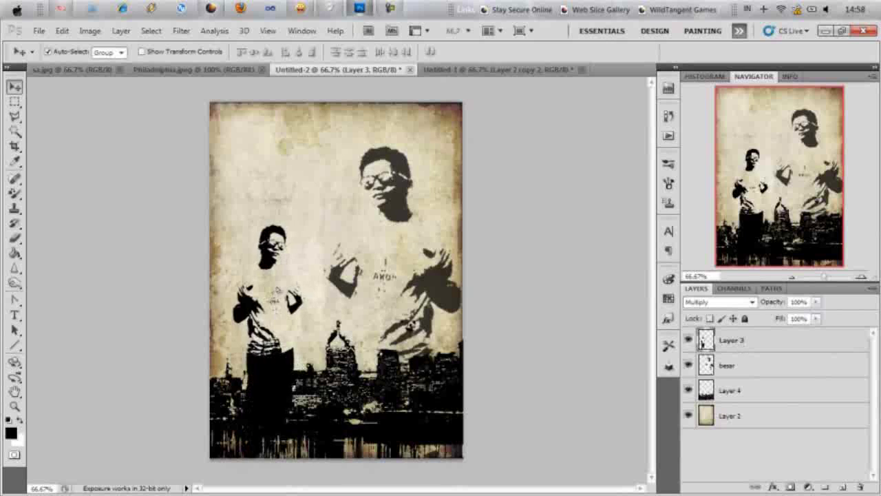
left_click(720, 367)
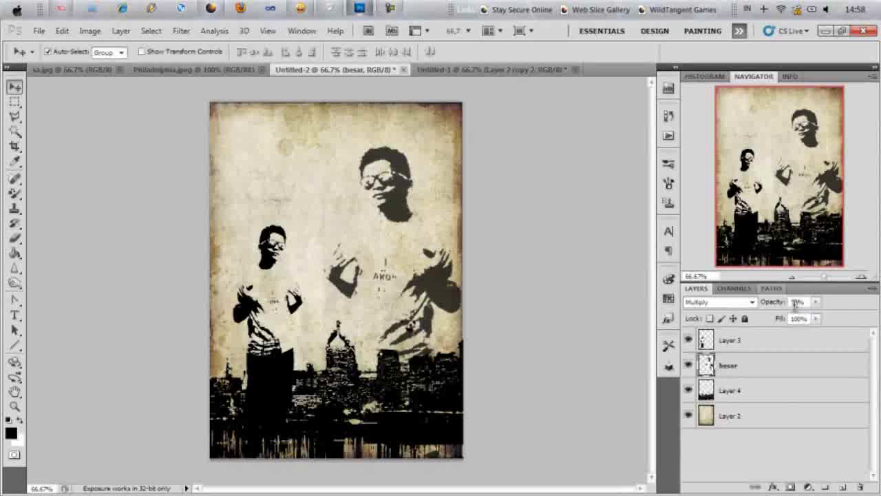
left_click_drag(806, 303, 792, 304)
type("80")
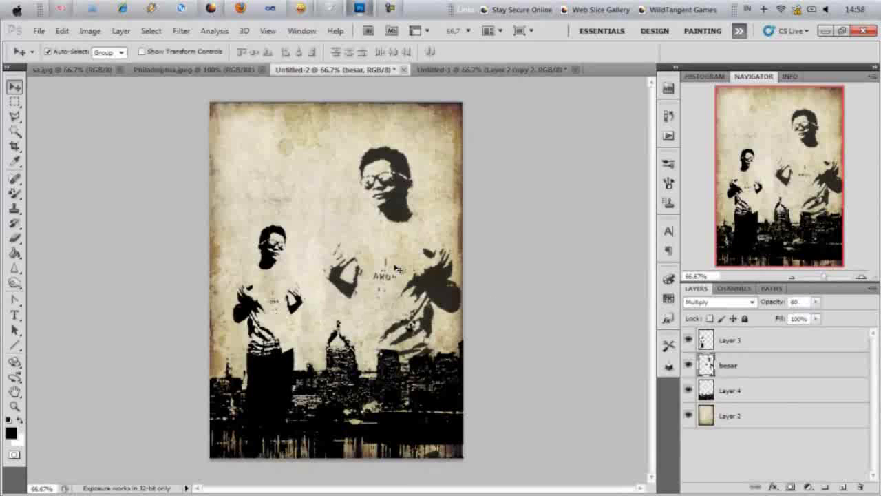
left_click(709, 341)
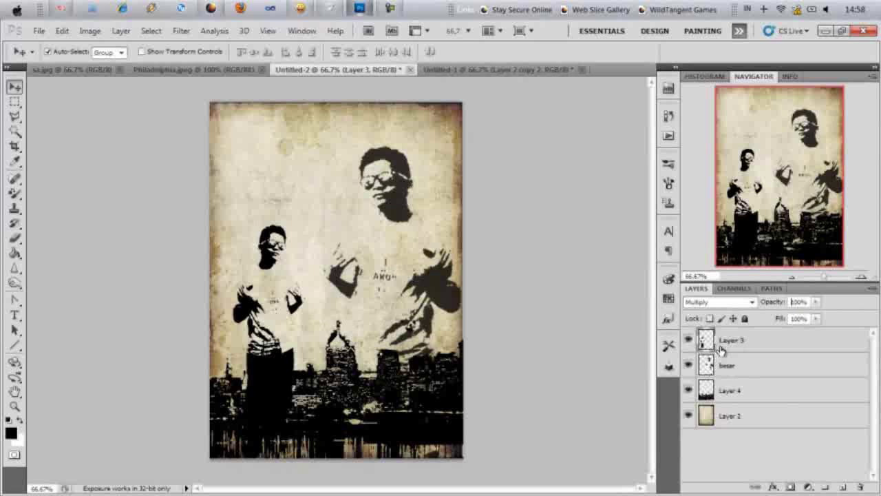
key("ctrl+t")
left_click_drag(269, 340, 336, 250)
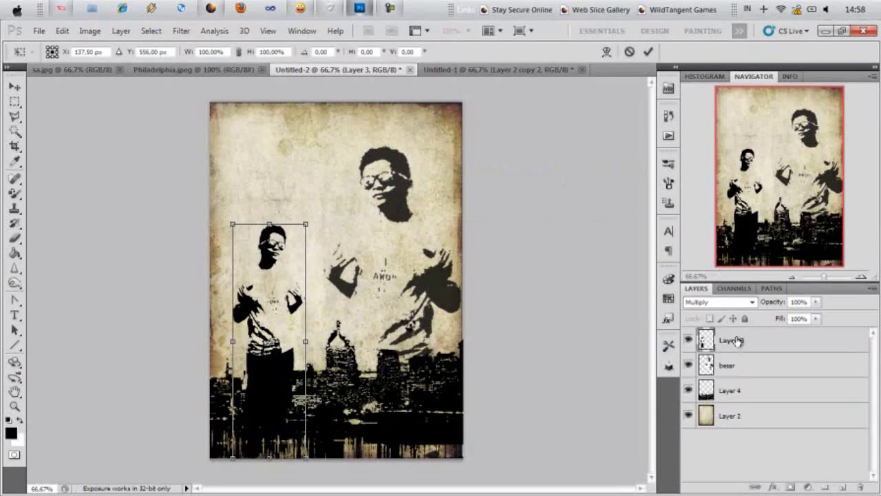
key("Return")
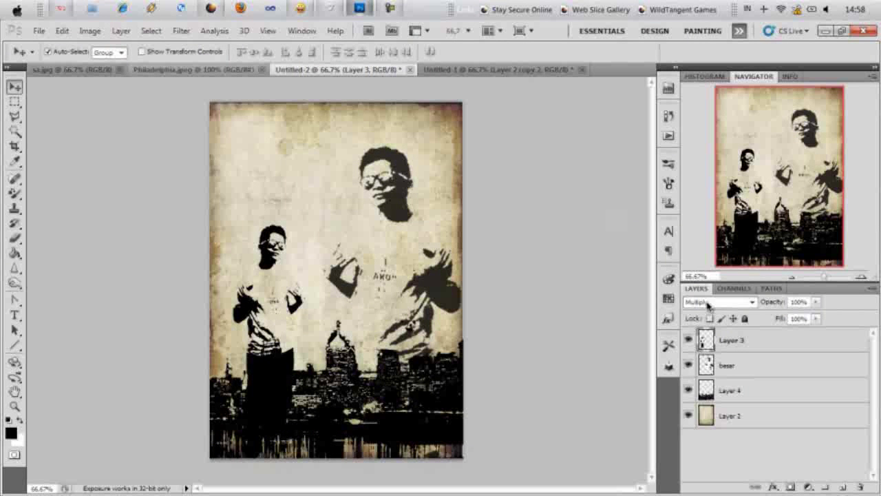
Step: Duplicate Layer 3 and move the copy up above the original figure
right_click(730, 340)
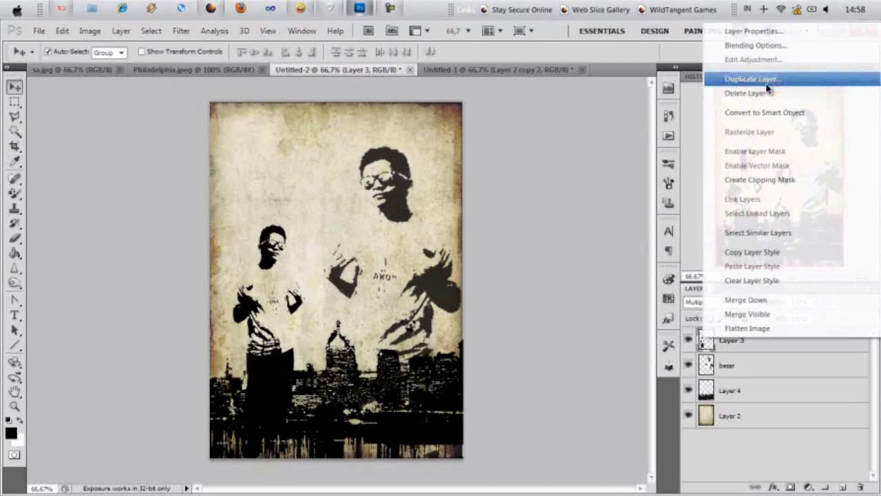
left_click(766, 81)
left_click(558, 143)
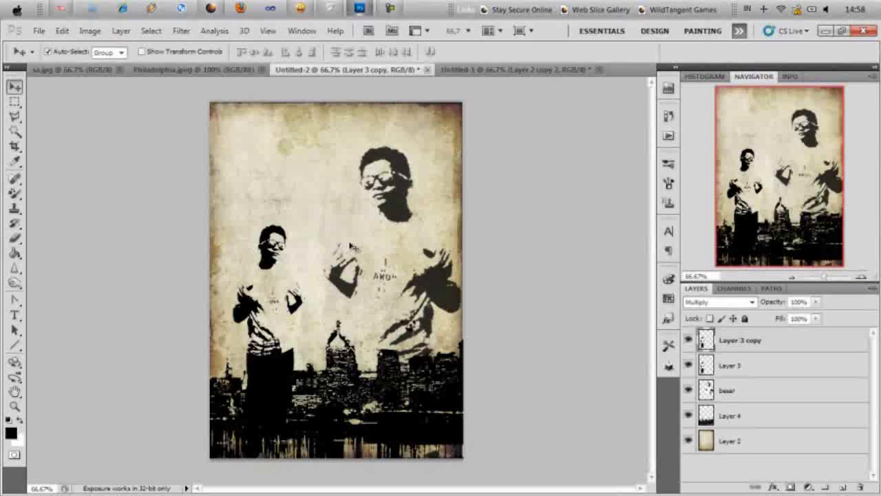
mouse_move(274, 303)
left_mouse_down()
mouse_move(305, 257)
mouse_move(274, 208)
left_mouse_up()
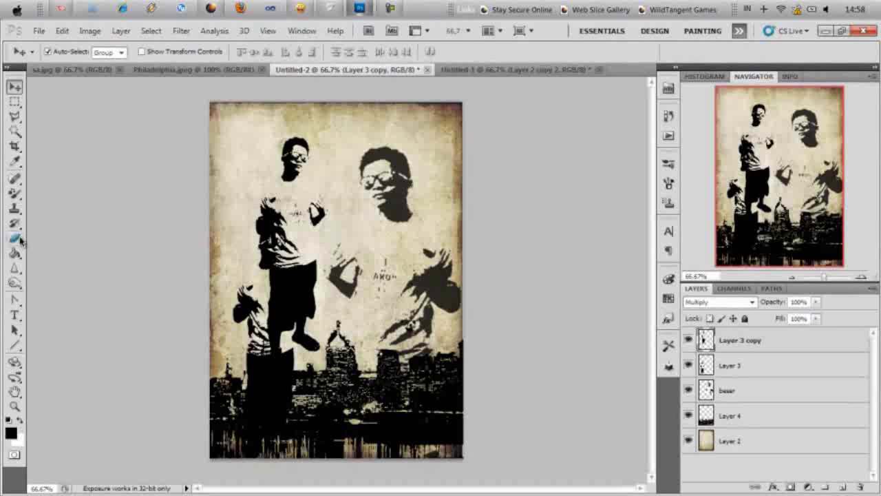
left_click(15, 238)
Step: Erase the copy's legs, body and stray mark, then shift the leftover head left above the small figure
mouse_move(275, 352)
left_mouse_down()
mouse_move(293, 347)
mouse_move(282, 342)
mouse_move(305, 291)
mouse_move(269, 252)
mouse_move(257, 210)
mouse_move(296, 238)
mouse_move(314, 239)
mouse_move(318, 216)
left_mouse_up()
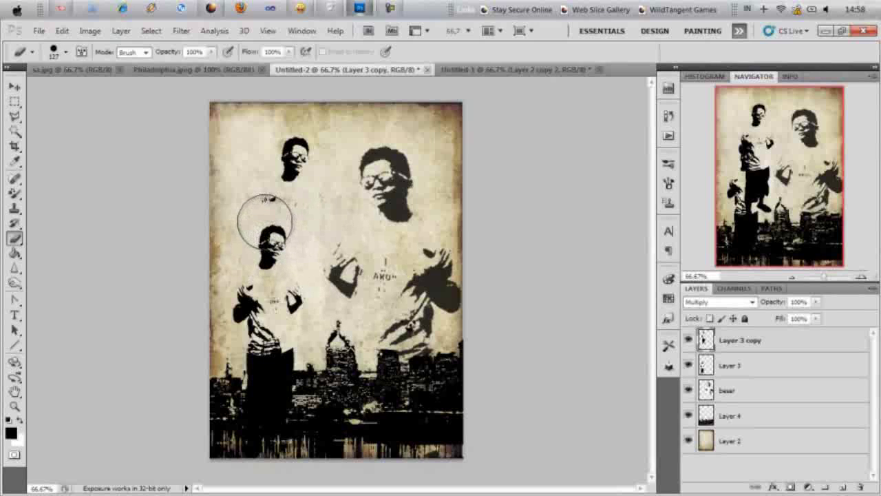
mouse_move(263, 220)
left_mouse_down()
mouse_move(281, 216)
mouse_move(286, 236)
left_mouse_up()
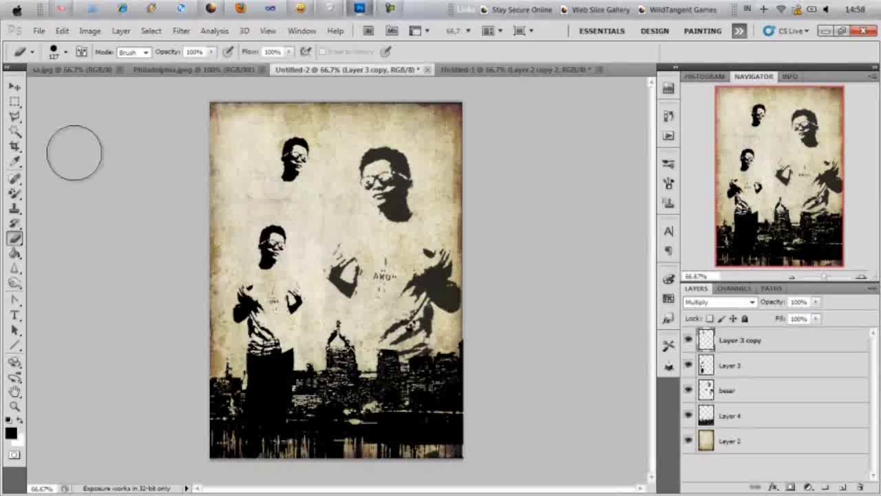
left_click(16, 86)
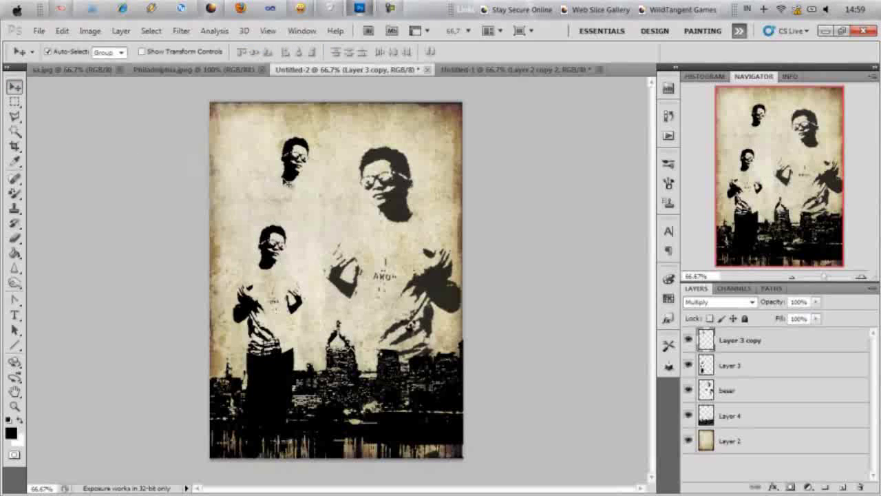
left_click_drag(287, 182, 248, 192)
Step: Apply the head's transform and clear the stray rectangular selection around the left figures
key("ctrl+t")
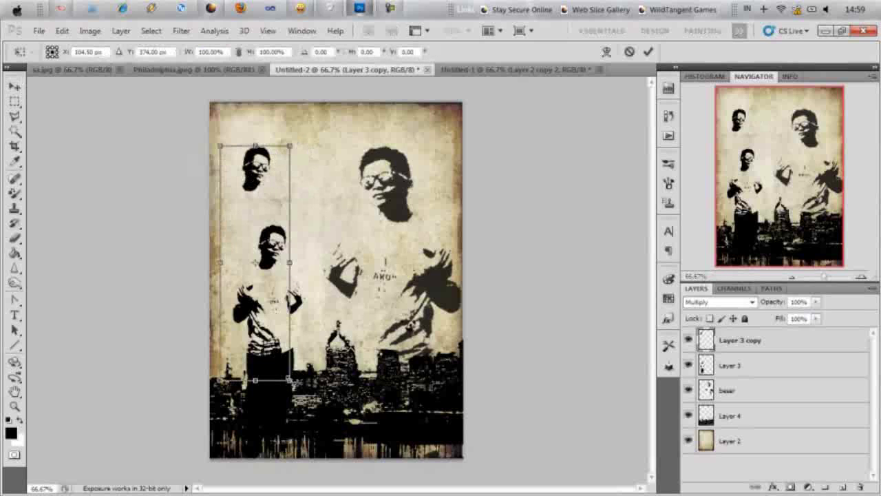
left_click(15, 102)
left_click_drag(227, 139, 322, 386)
left_click(15, 238)
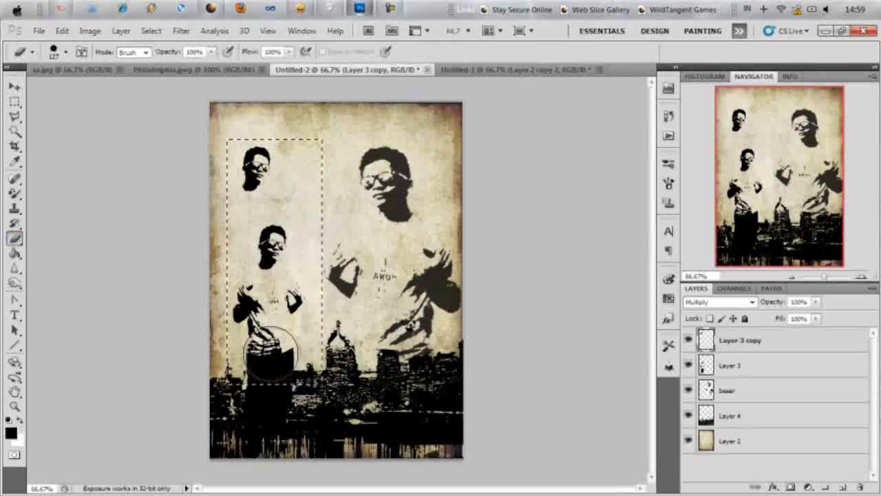
left_click(15, 87)
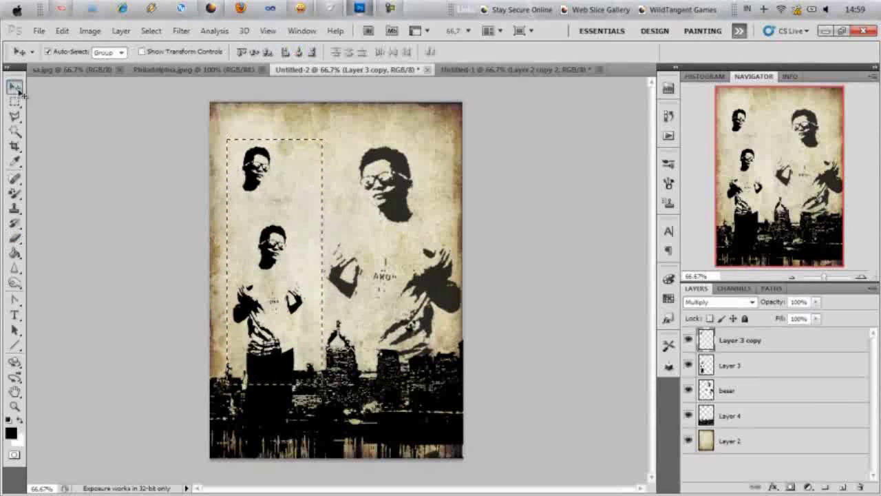
key("ctrl+d")
Step: Nudge the head up, enlarge it to roughly 309% by 277%, and deselect
key("shift+Up")
key("shift+Up")
key("shift+Up")
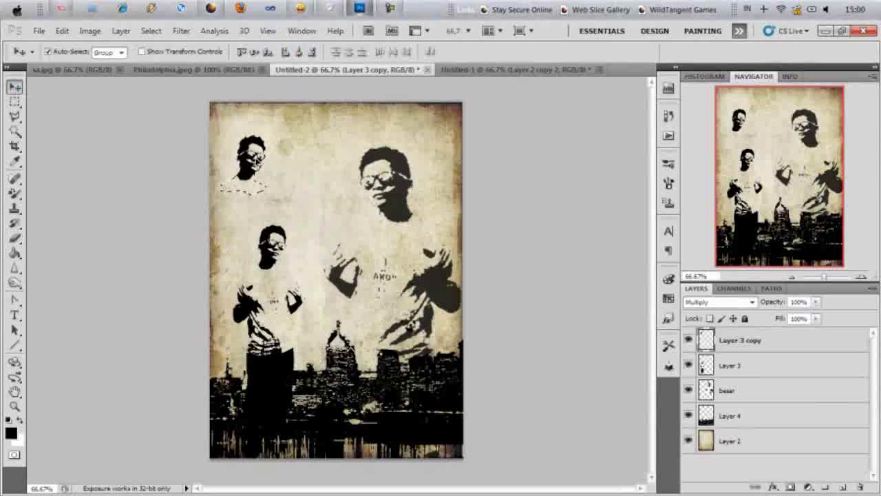
key("shift+Up")
key("shift+Up")
key("ctrl+t")
mouse_move(274, 184)
left_mouse_down()
mouse_move(321, 264)
mouse_move(343, 260)
mouse_move(372, 292)
left_mouse_up()
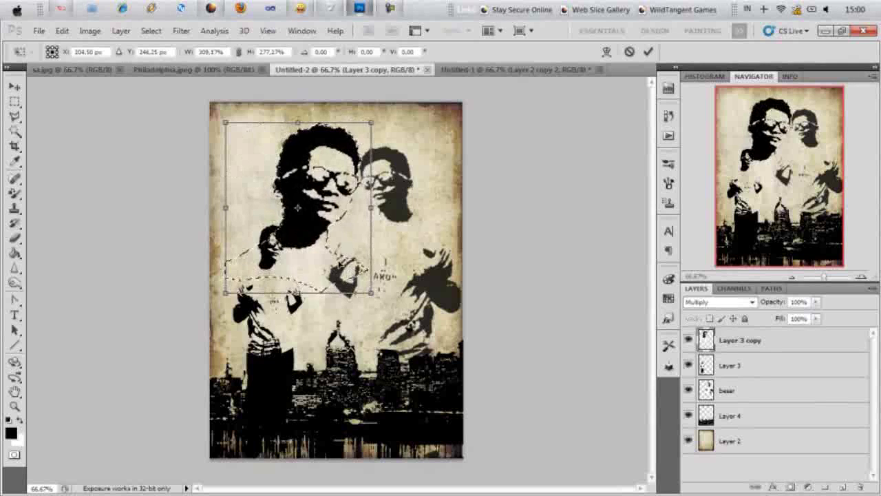
key("Return")
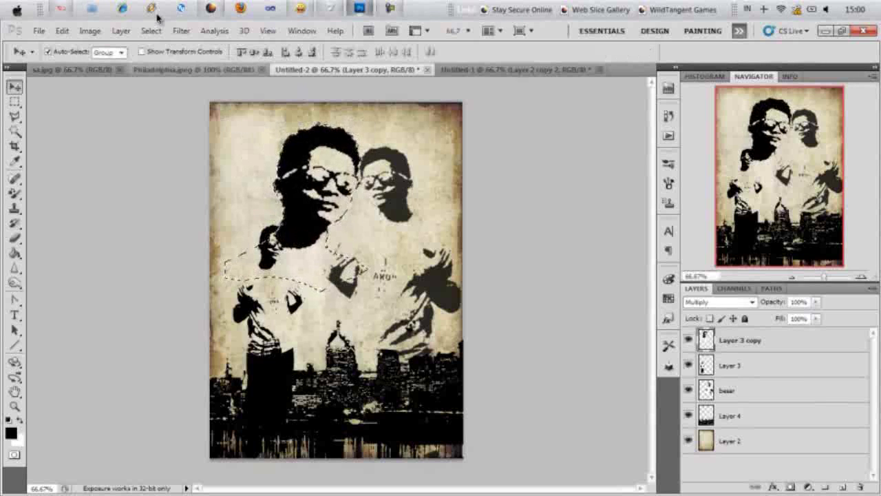
left_click(151, 31)
left_click(165, 54)
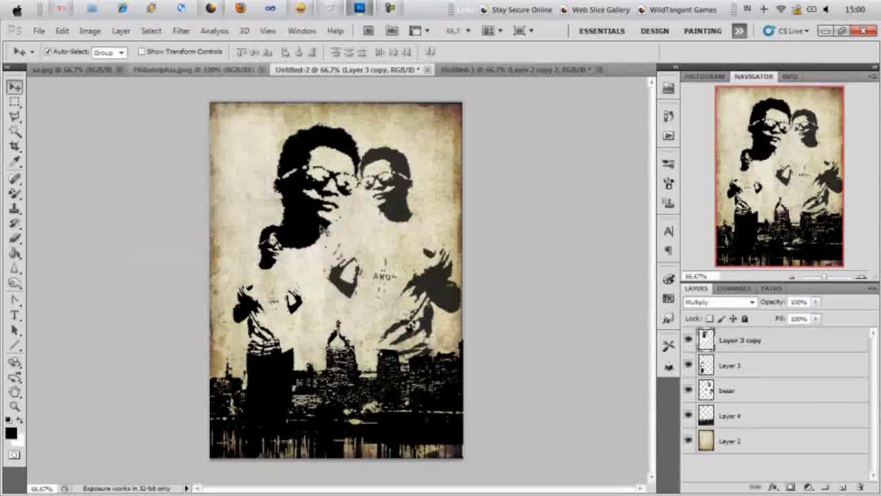
Step: Undo an accidental paper-texture shift and move the large head into the top-left corner
left_click_drag(335, 223, 303, 222)
key("ctrl+z")
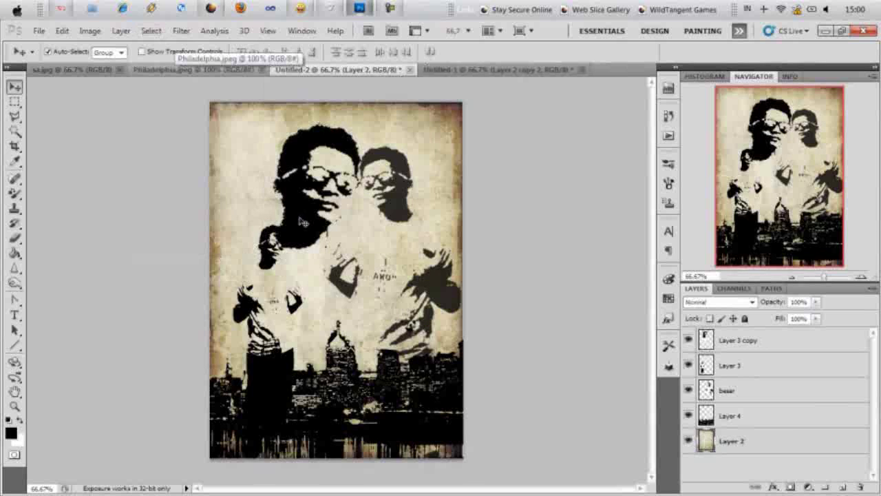
left_click(758, 345)
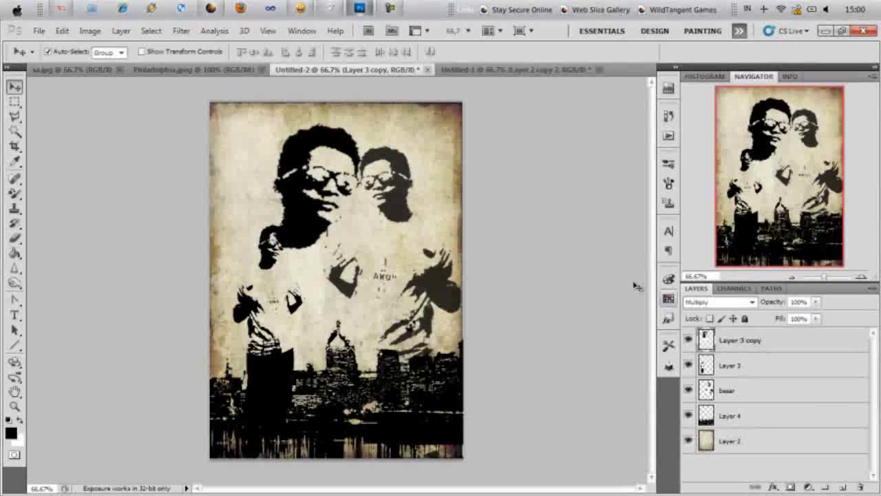
left_click_drag(345, 183, 296, 162)
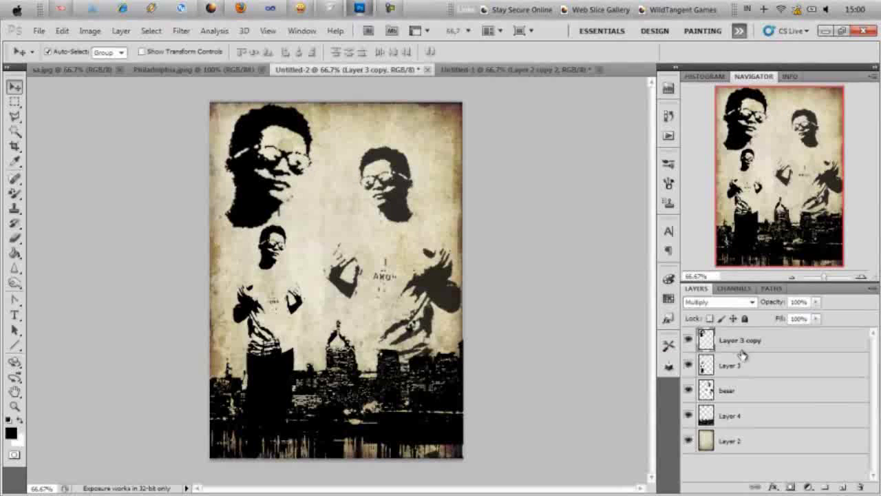
left_click(389, 8)
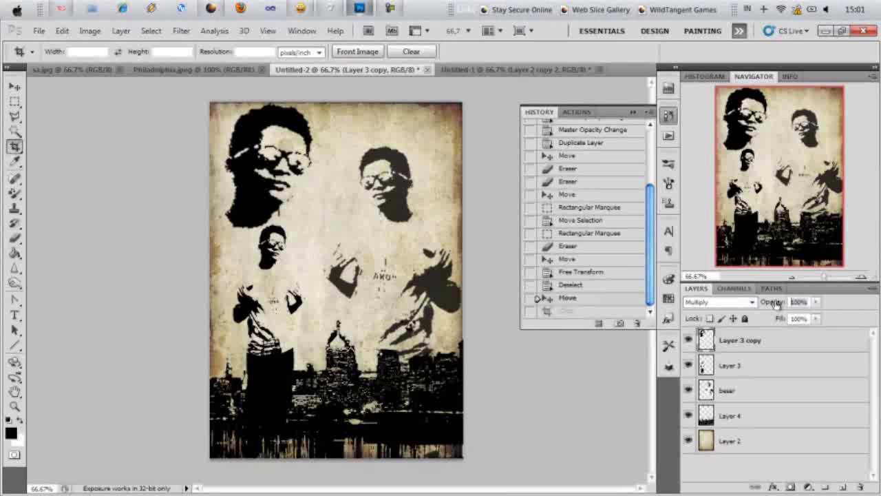
Step: Set the head layer opacity to 60, try Vivid Light and Multiply, then settle on Overlay
type("60")
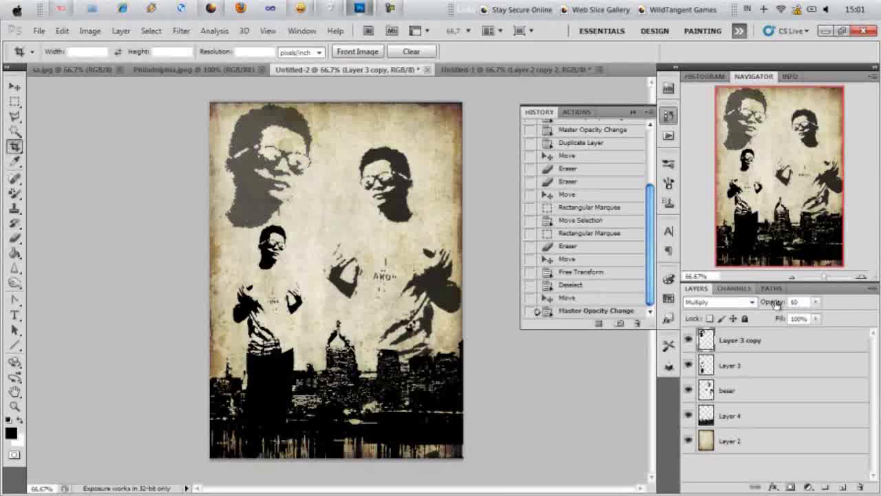
left_click(751, 302)
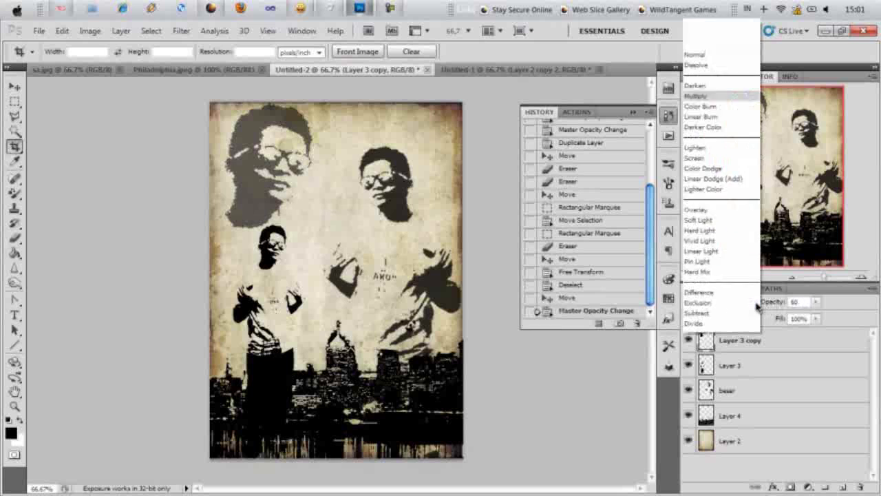
left_click(716, 192)
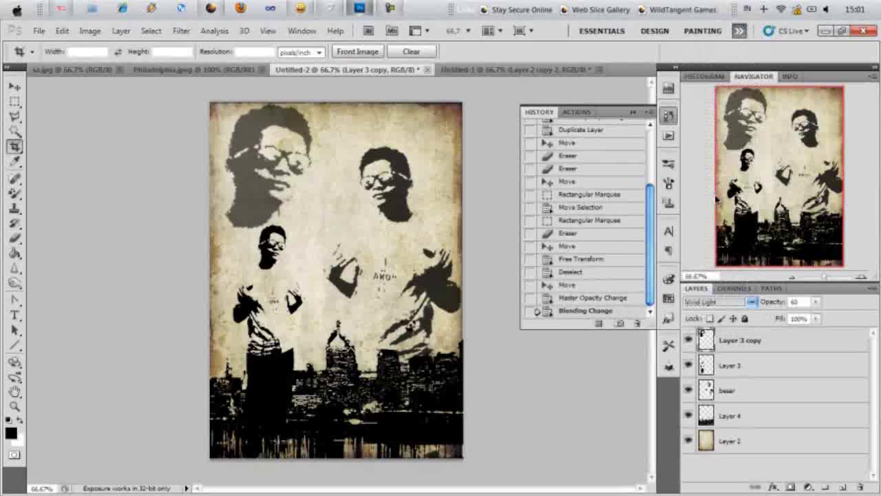
left_click(752, 303)
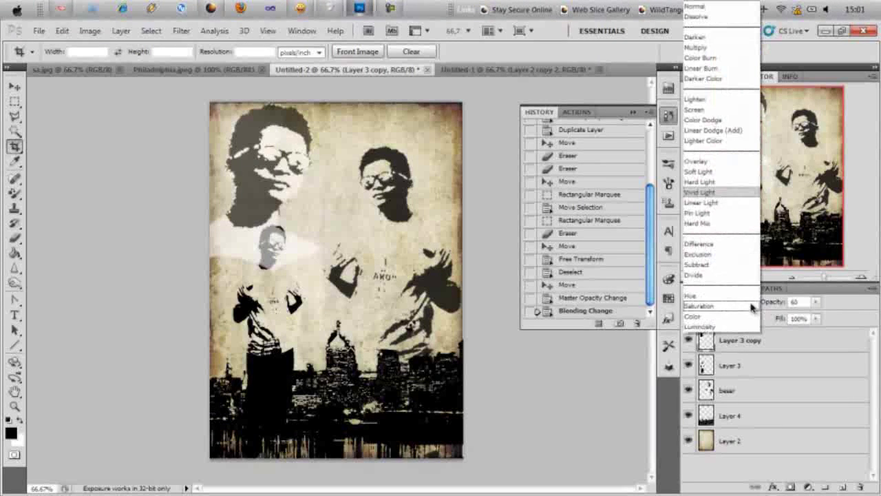
left_click(708, 48)
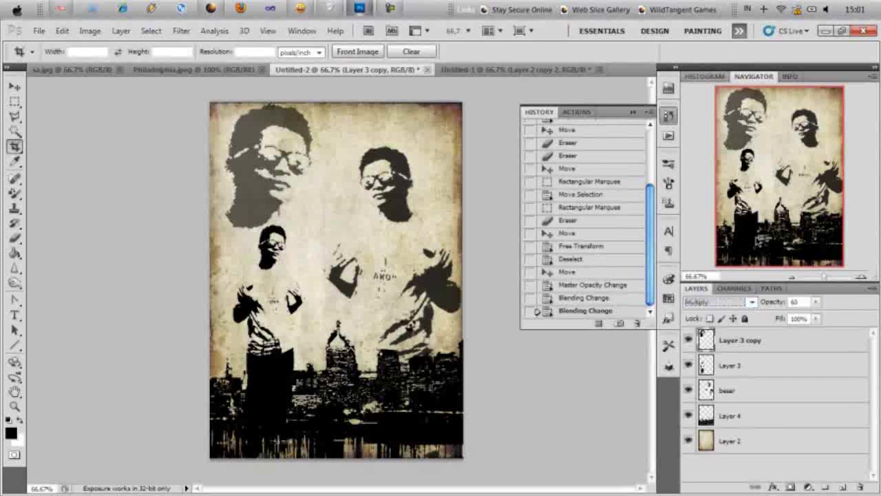
left_click(753, 302)
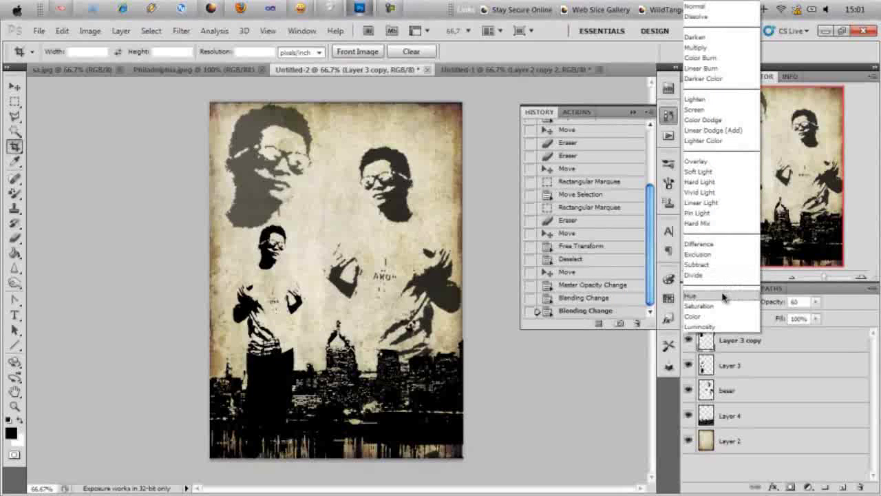
left_click(705, 162)
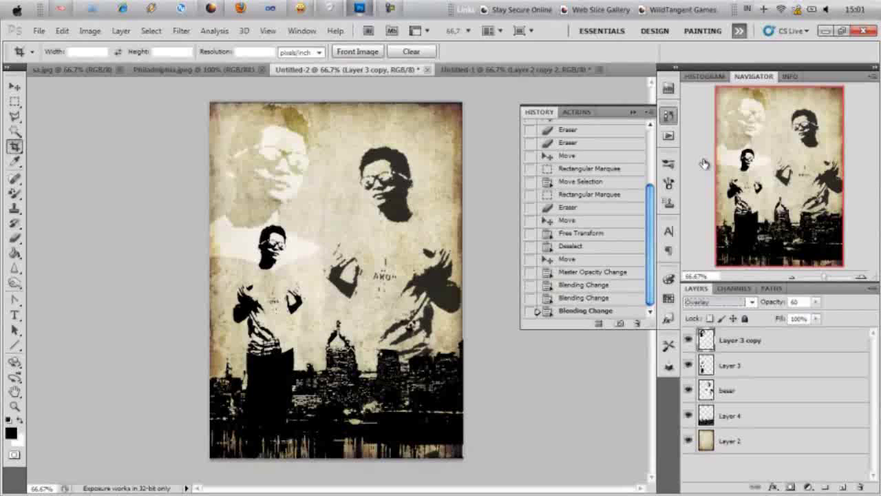
Step: Give the head layer 75% opacity and 60% fill
left_click(796, 301)
type("50")
left_click_drag(786, 305, 786, 308)
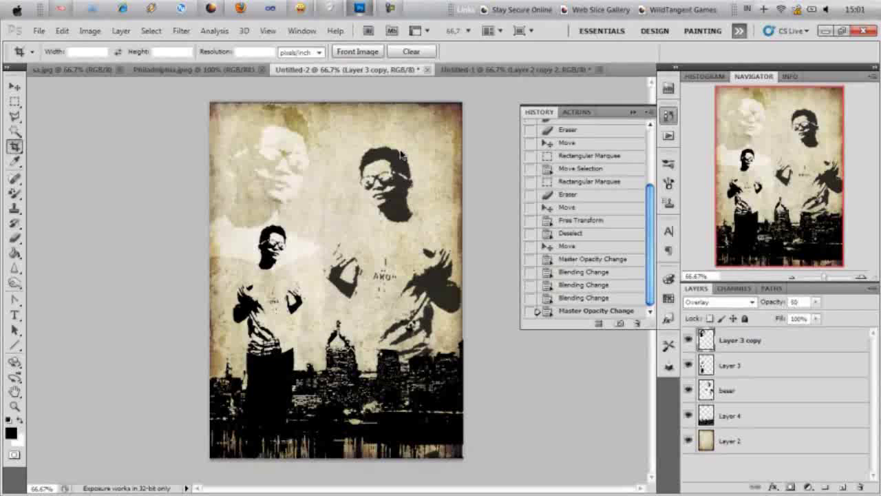
type("0")
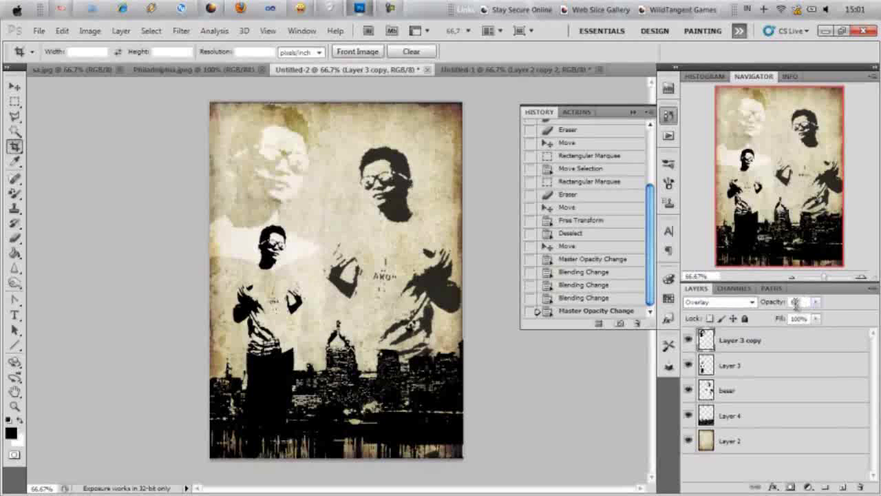
left_click_drag(778, 307, 783, 309)
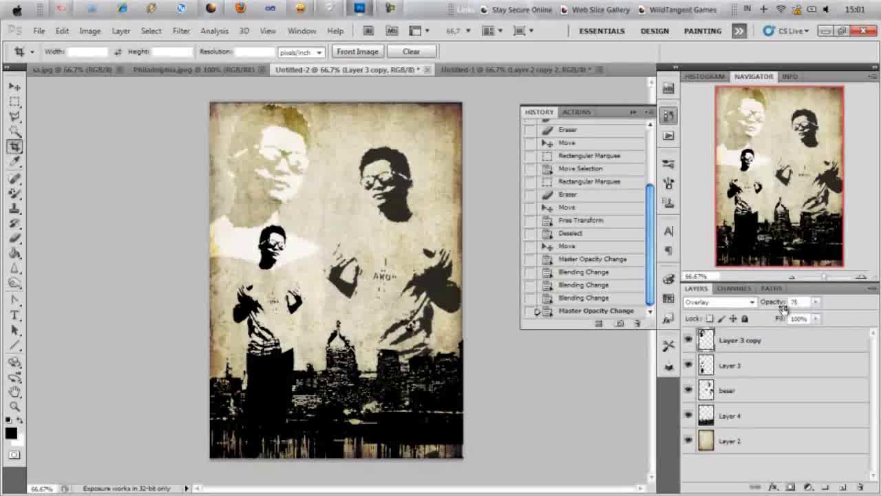
left_click_drag(816, 318, 791, 340)
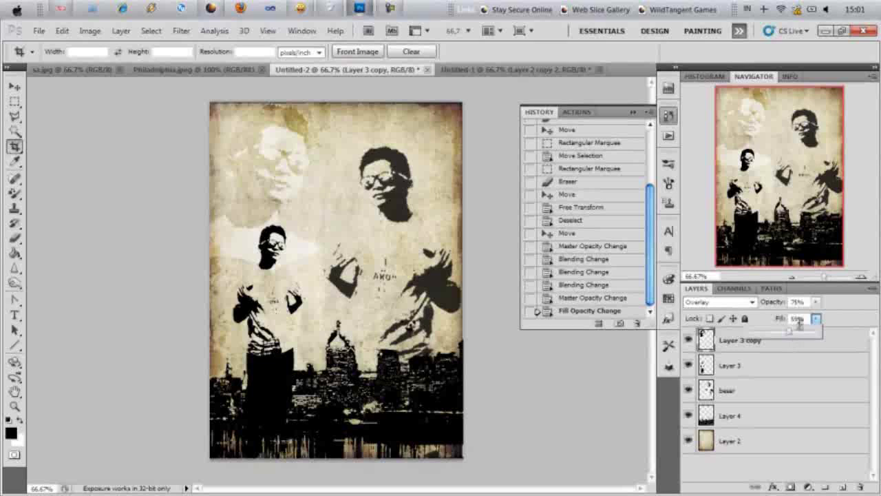
left_click(789, 327)
key("Return")
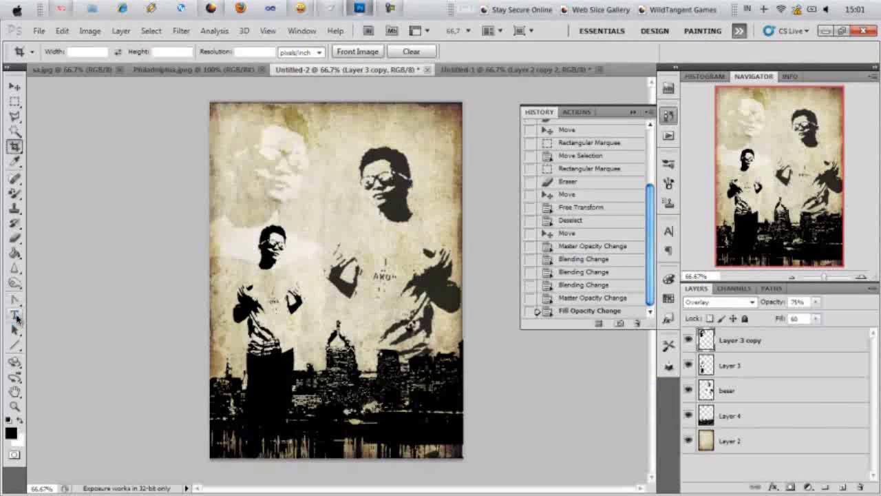
Step: Start a text layer at the poster's top, trying Harlow Solid Italic before choosing Algerian
left_click(15, 315)
left_click(317, 126)
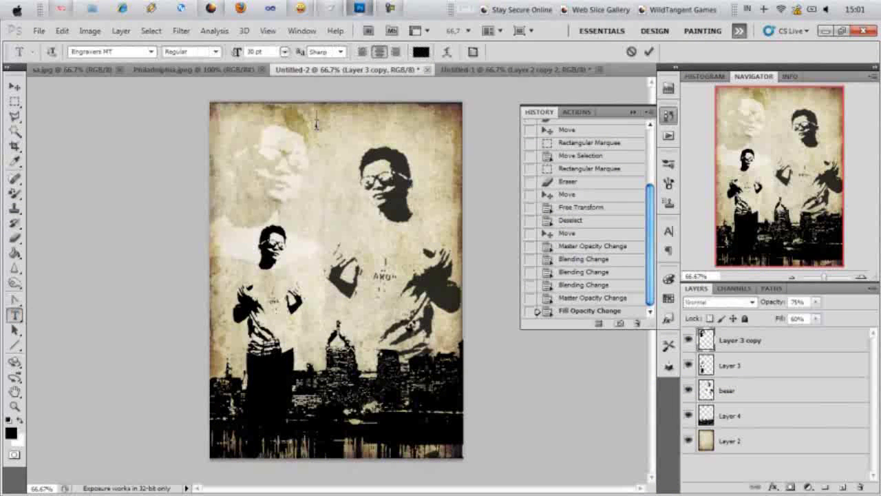
left_click(148, 51)
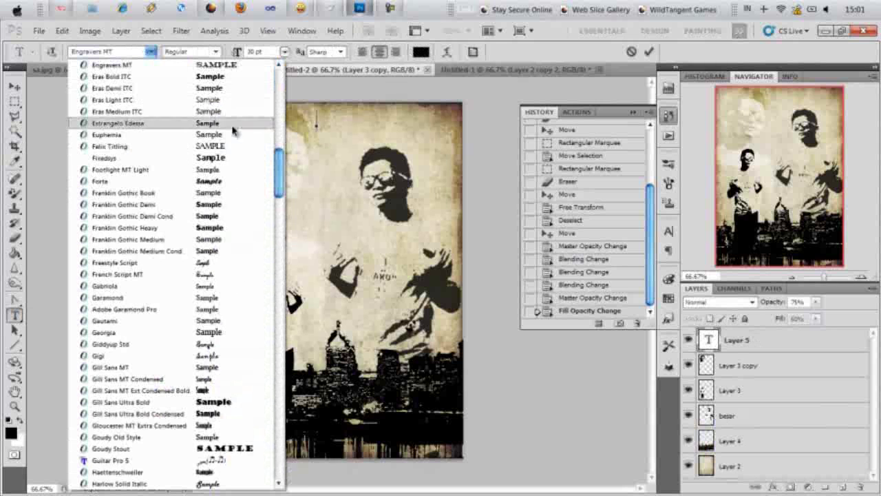
scroll(279, 169, "down", 8)
scroll(244, 165, "down", 1)
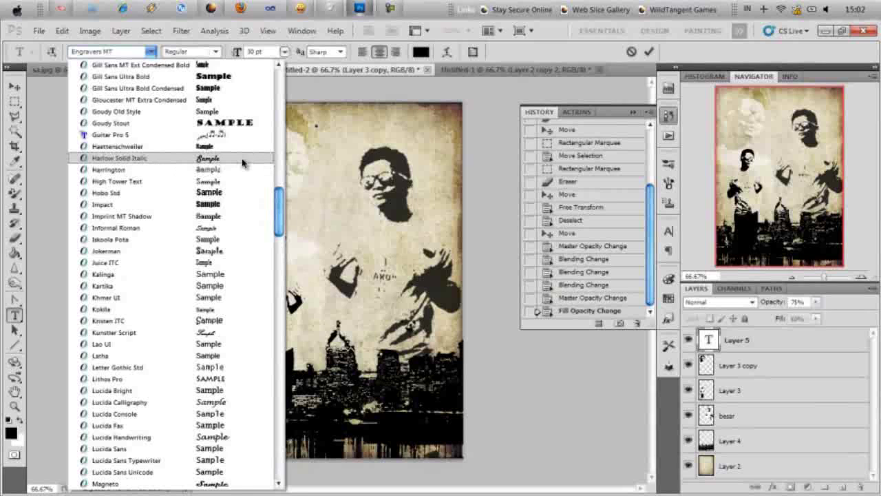
left_click(243, 163)
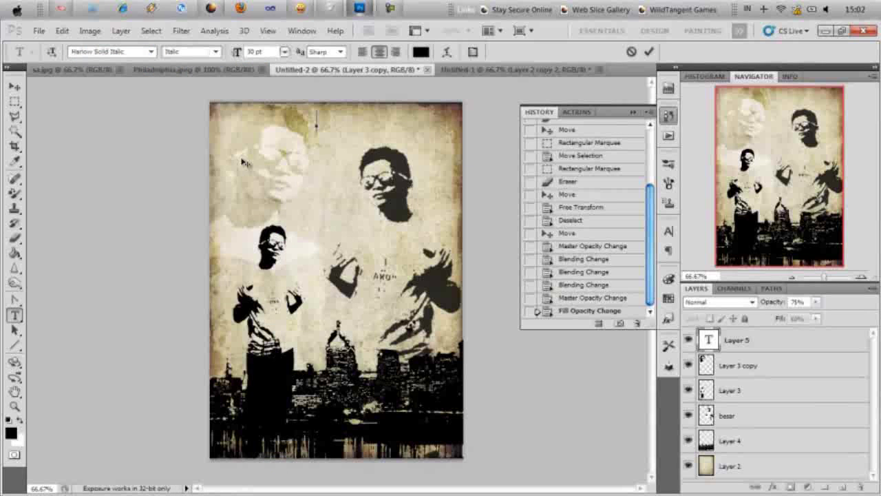
left_click(150, 51)
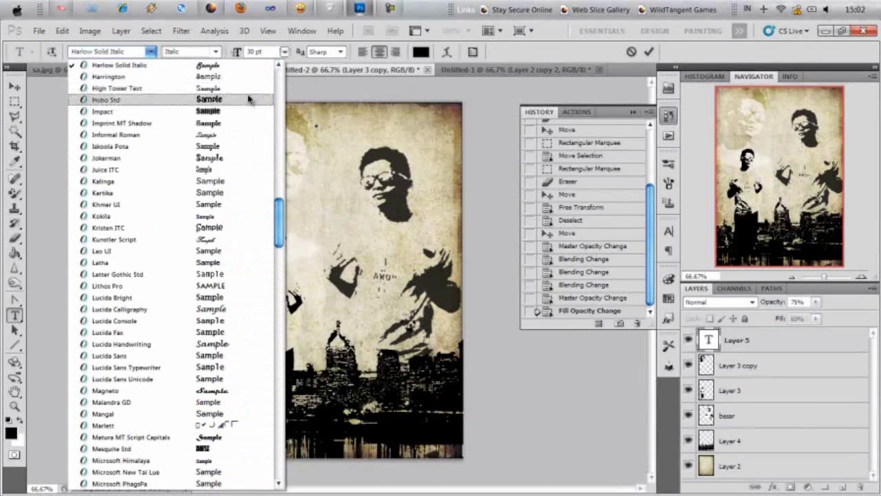
scroll(276, 172, "up", 15)
scroll(276, 172, "up", 5)
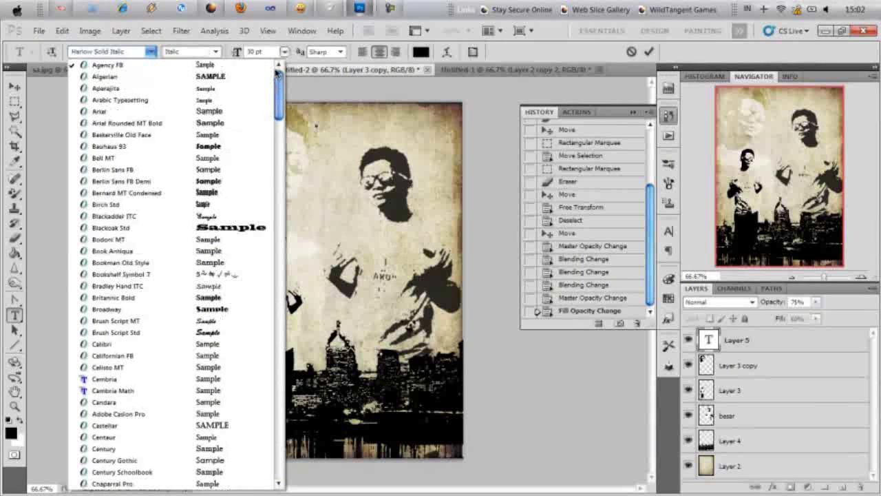
left_click(265, 77)
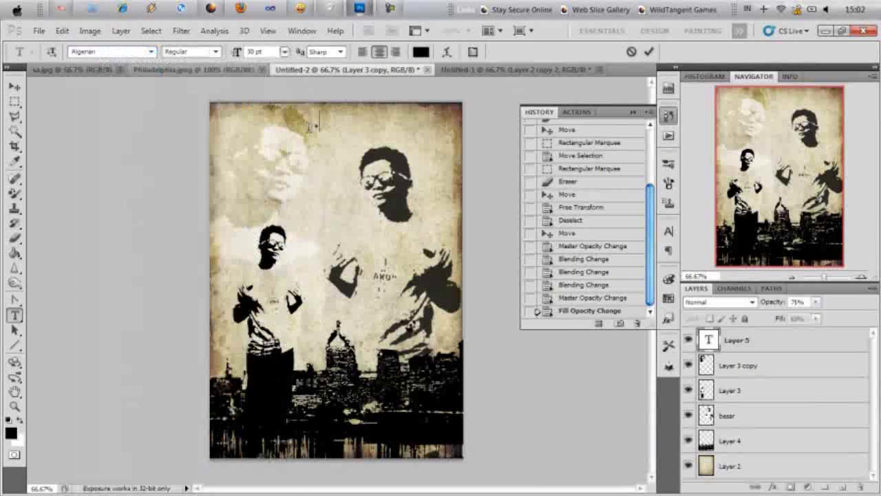
Step: Type the title I AM BIG GUY, correcting the mistyped wording
type("I AM")
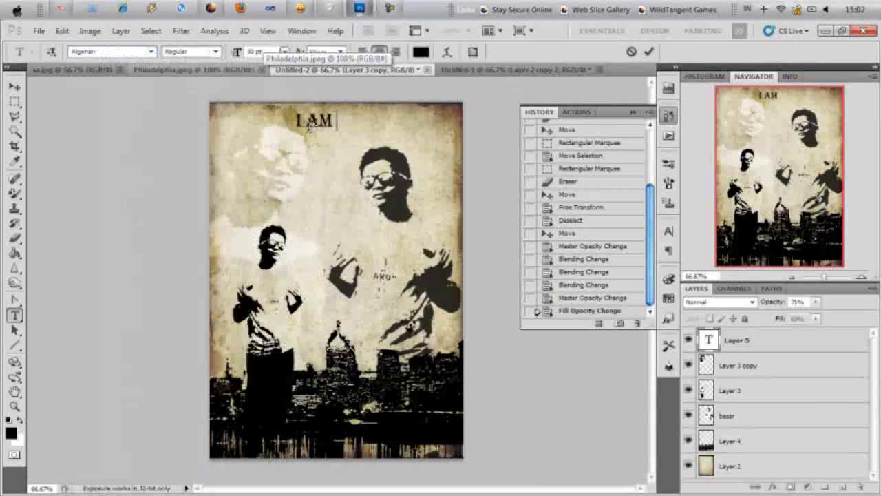
type(" A BIG ")
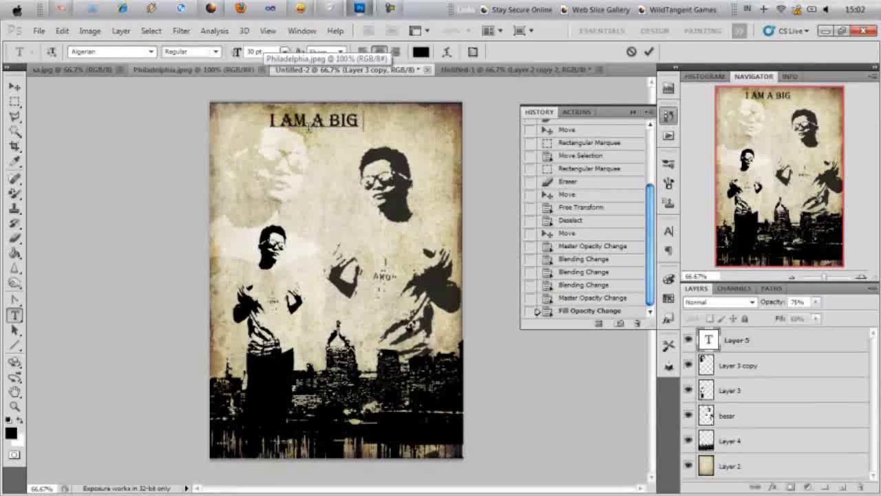
type("GUY")
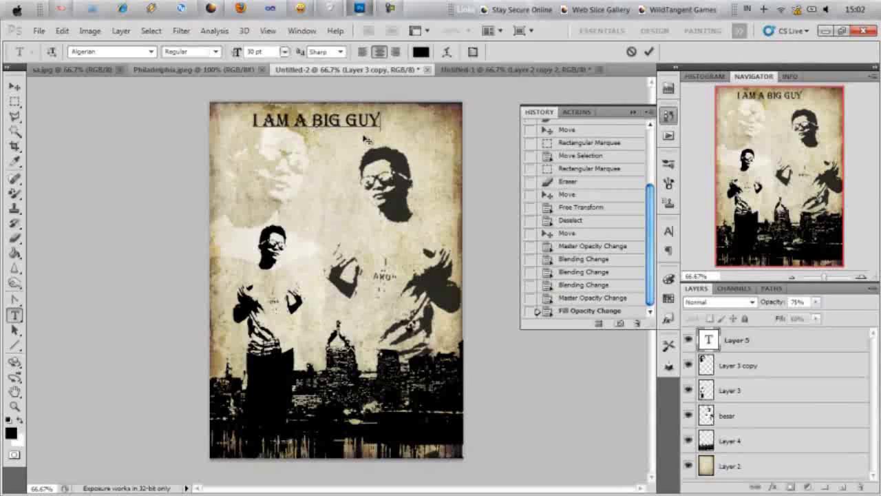
key("BackSpace")
key("BackSpace")
key("BackSpace")
key("BackSpace")
key("BackSpace")
key("BackSpace")
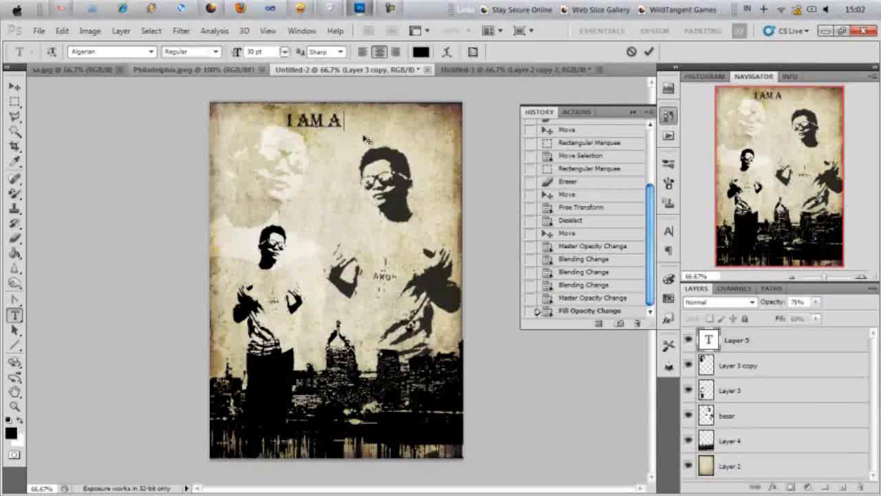
key("BackSpace")
type("BIG")
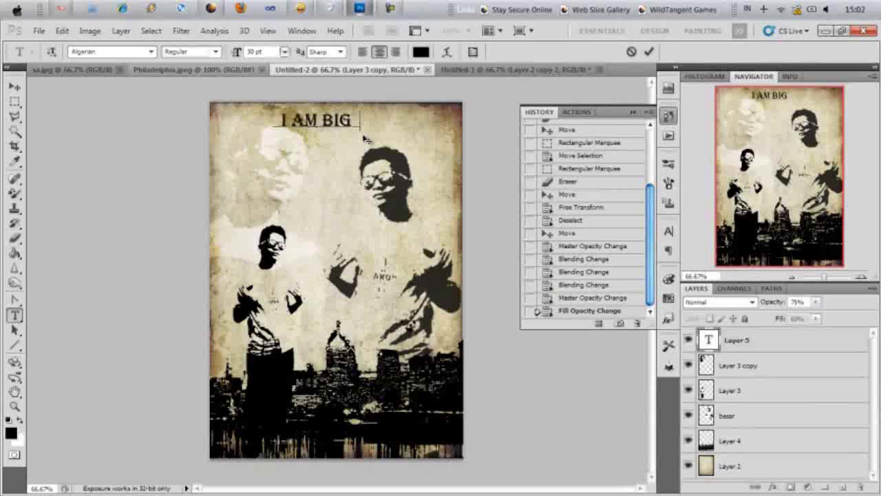
type(" GUY")
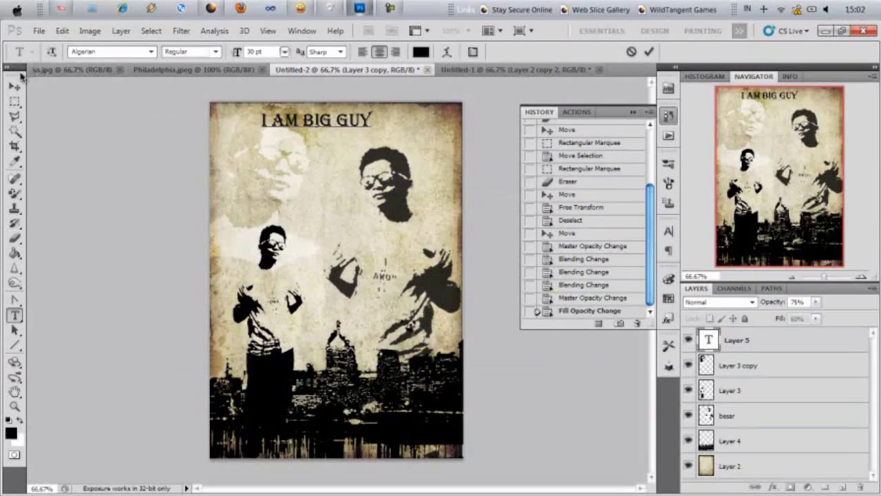
Step: Commit the title text and scale it wider across the top of the poster
left_click(15, 86)
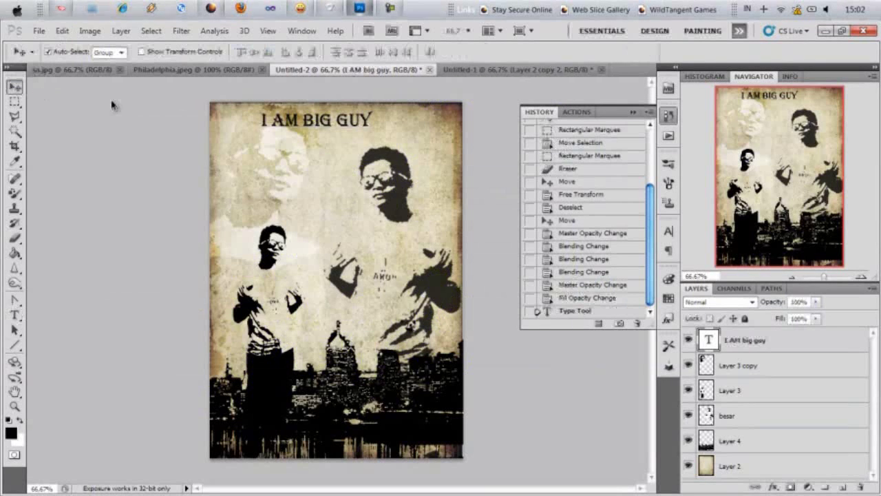
key("ctrl+t")
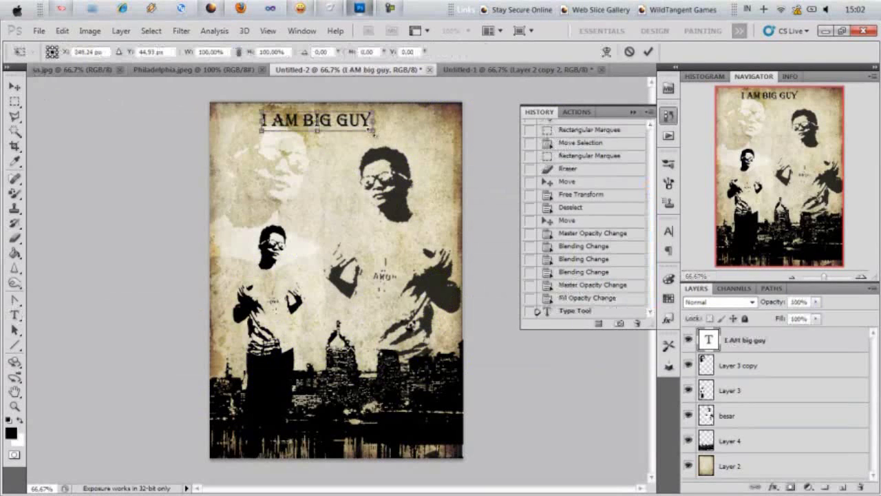
mouse_move(375, 133)
left_mouse_down()
mouse_move(435, 146)
mouse_move(437, 129)
left_mouse_up()
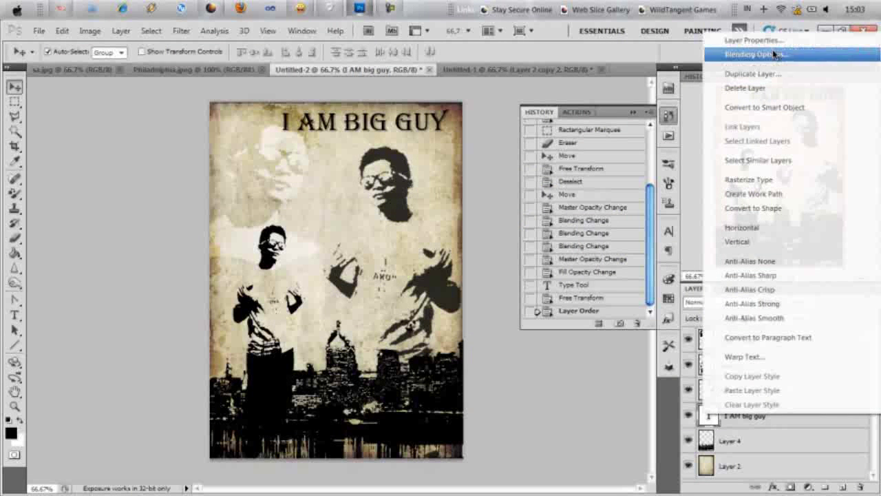
Step: Apply Drop Shadow and Inner Shadow styles to the title, leaving Outer Glow off
left_click(756, 54)
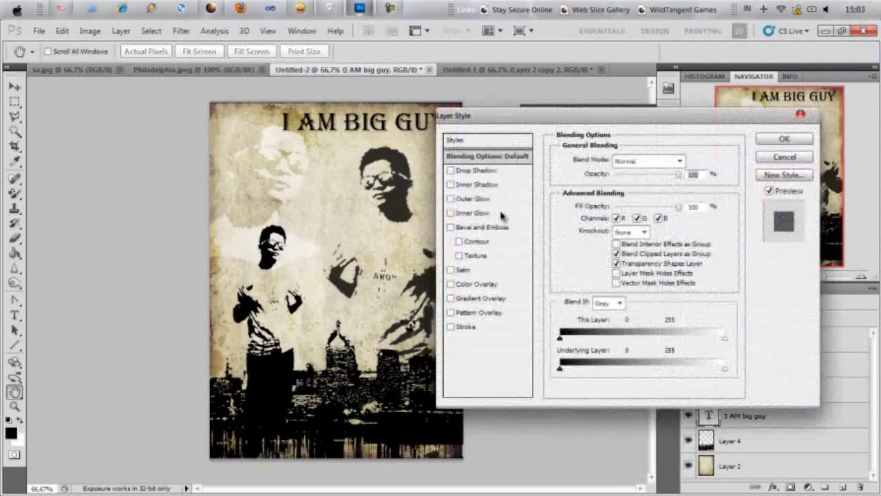
left_click(451, 171)
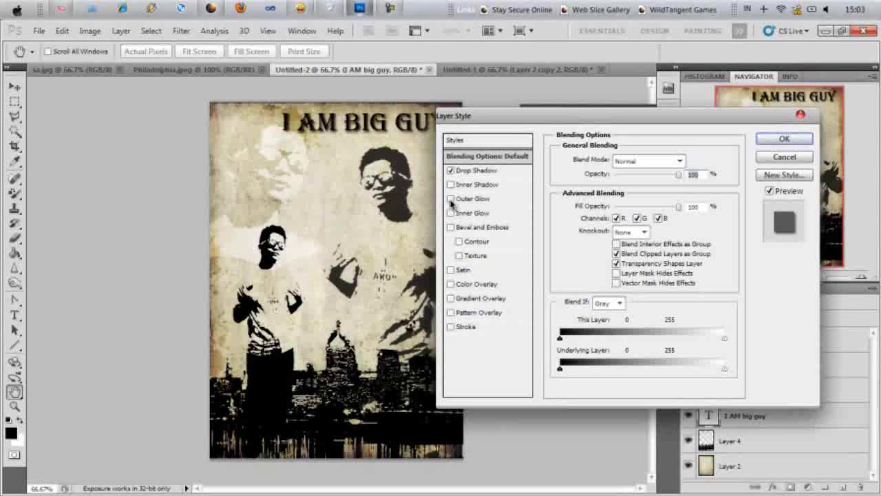
left_click(451, 199)
left_click(451, 200)
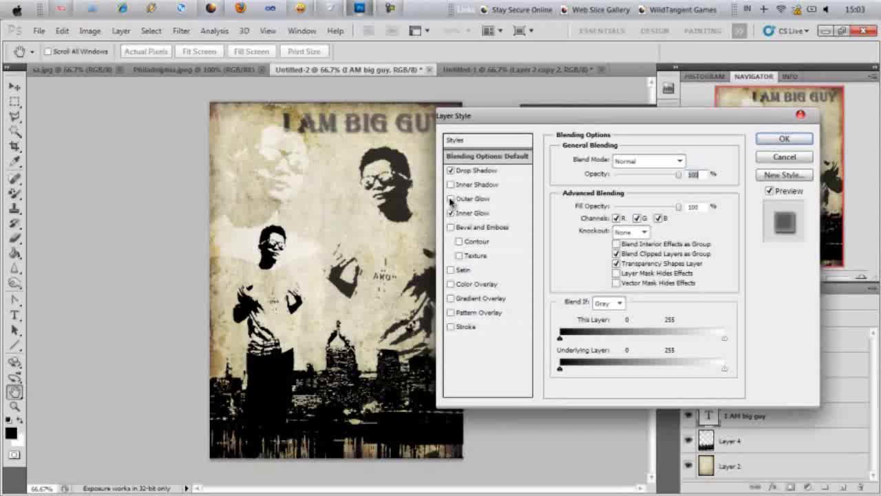
left_click(450, 201)
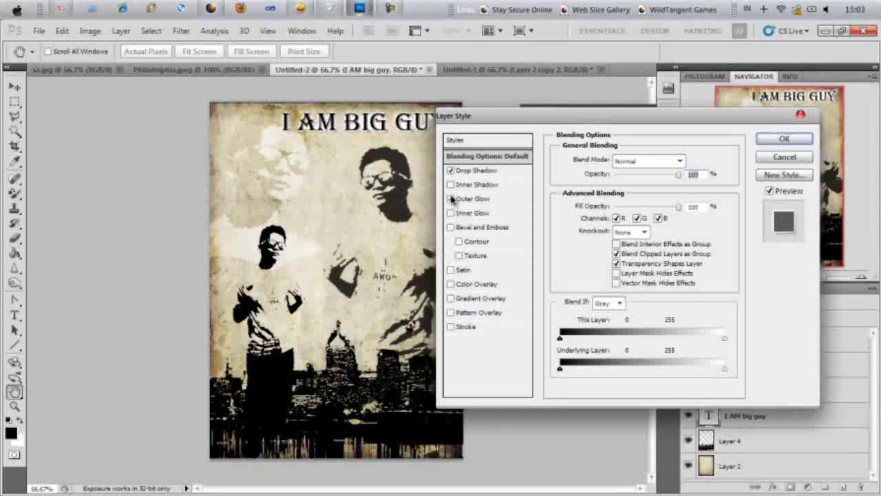
left_click(451, 185)
left_click(452, 199)
left_click(782, 140)
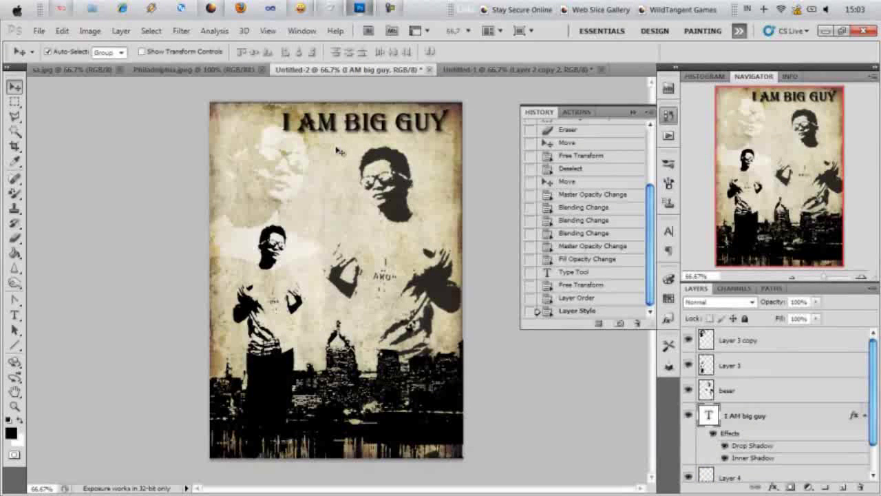
Step: Close the History panel and set up Save As with name OKE and JPEG format
left_click(645, 110)
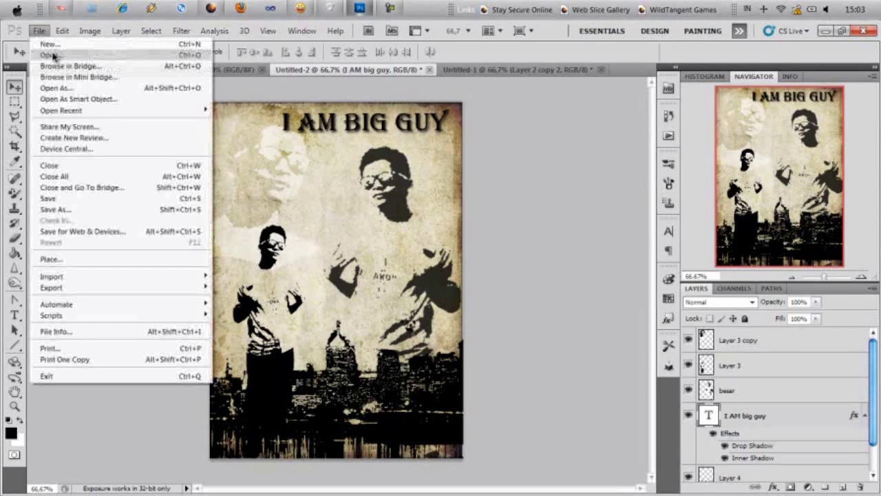
left_click(135, 199)
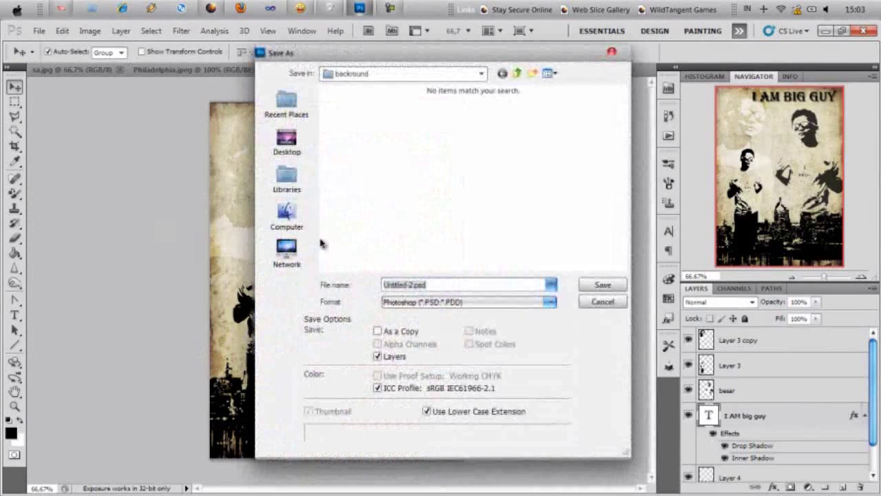
type("OKE")
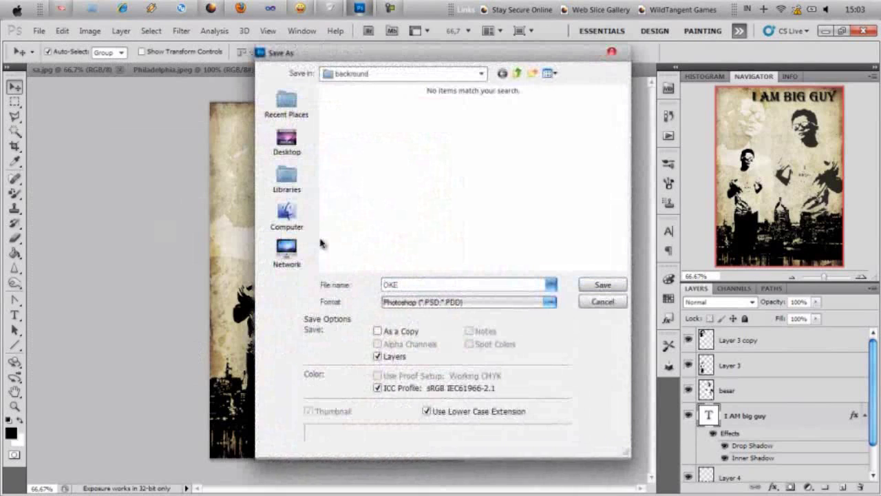
left_click(413, 302)
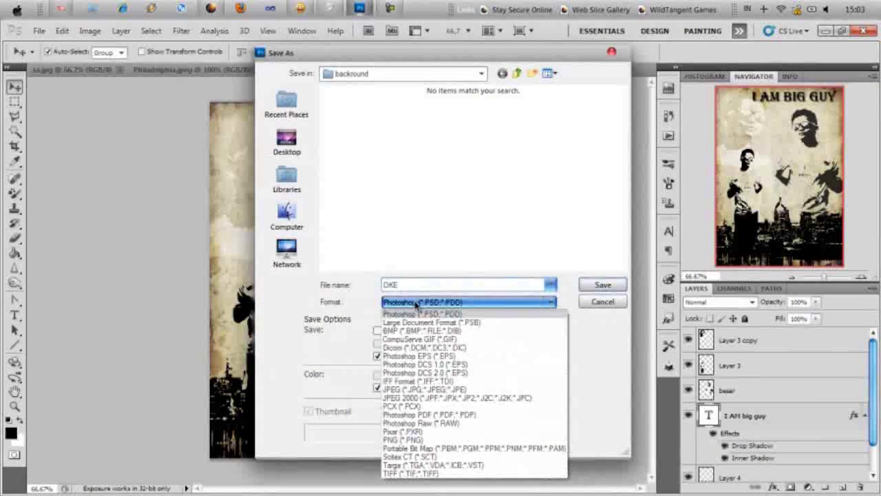
left_click(433, 389)
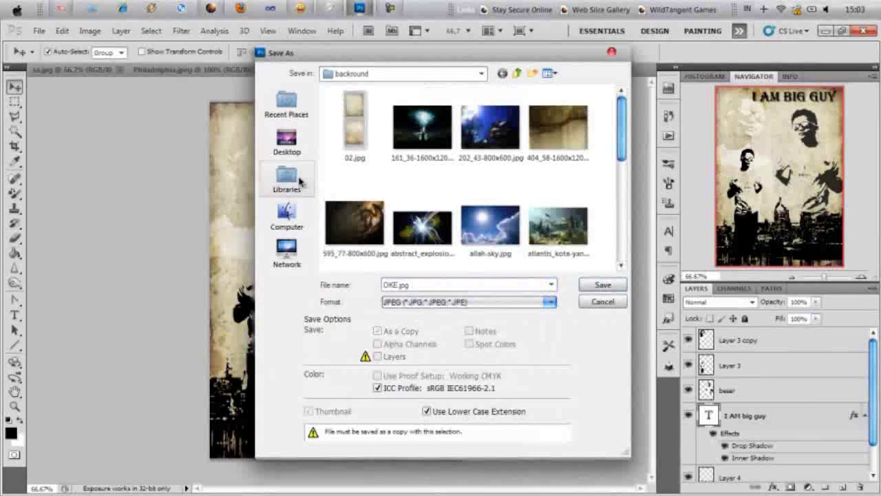
Step: Save into the OKE\lumayan ga kacau folder at Maximum quality 10
left_click(518, 74)
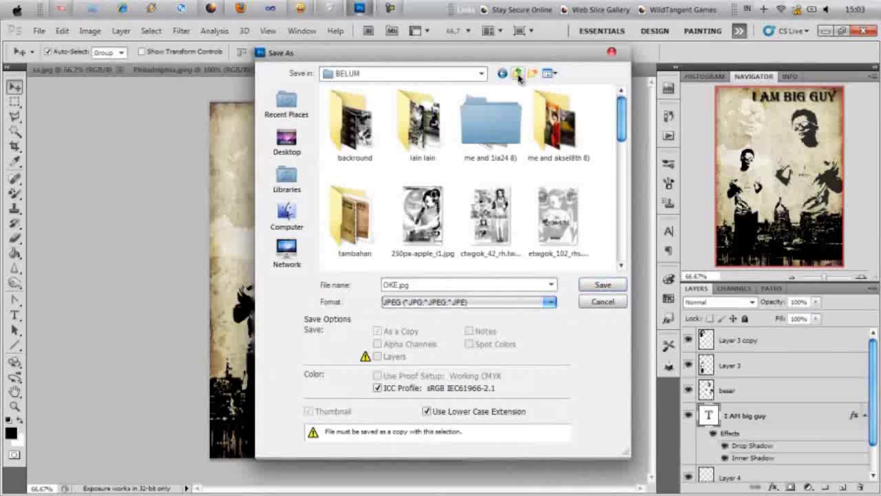
left_click(518, 74)
double_click(489, 120)
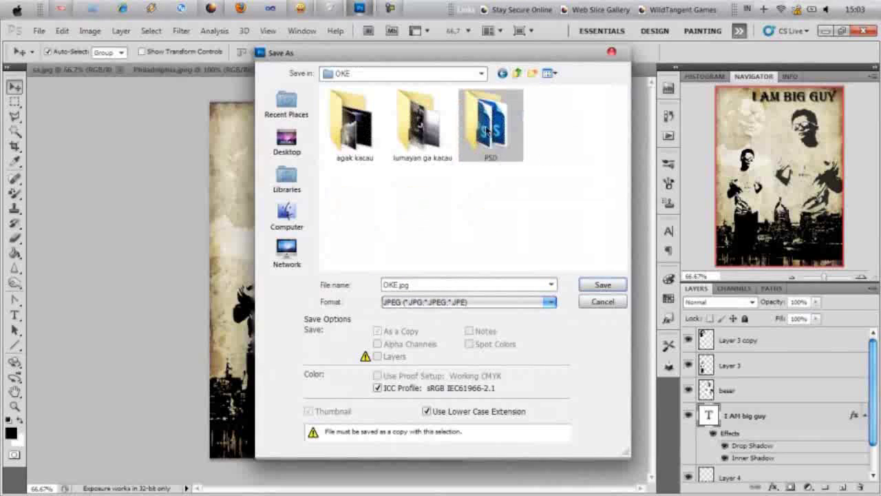
double_click(354, 124)
key("BackSpace")
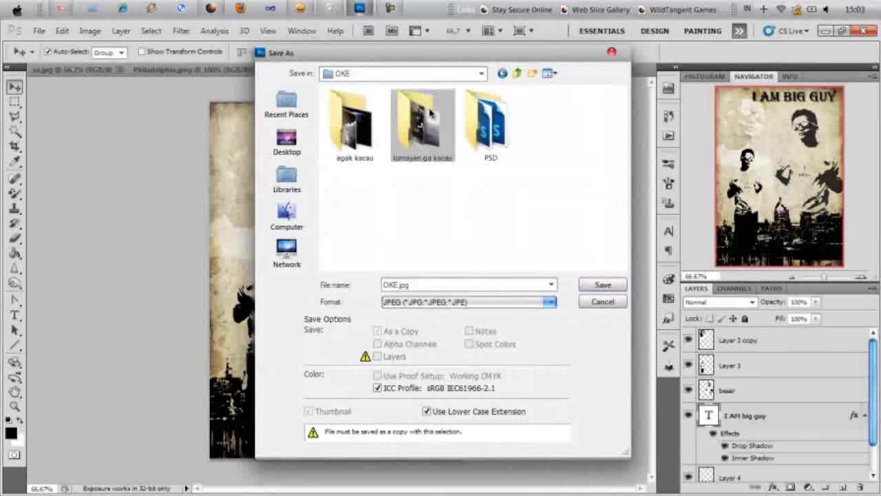
double_click(431, 114)
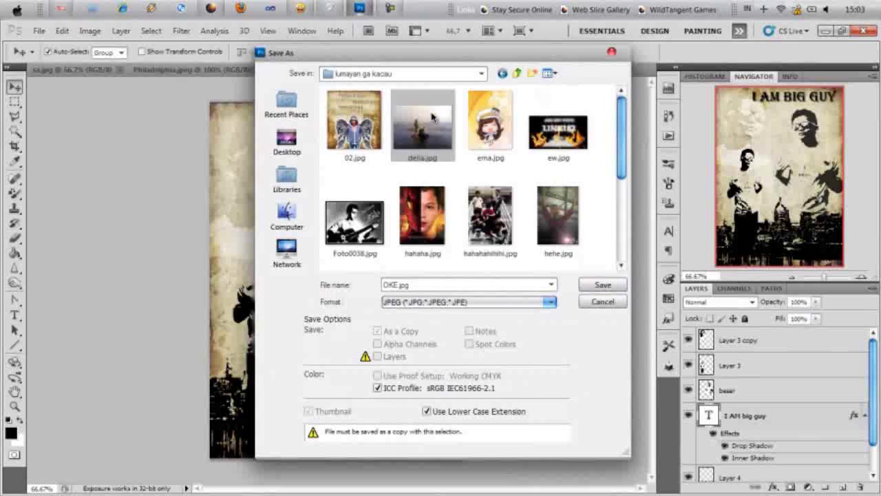
left_click(612, 286)
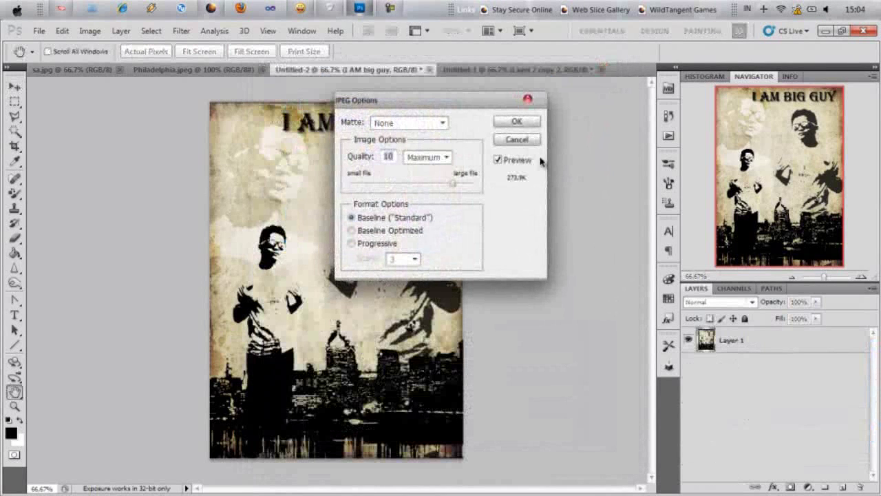
left_click(525, 126)
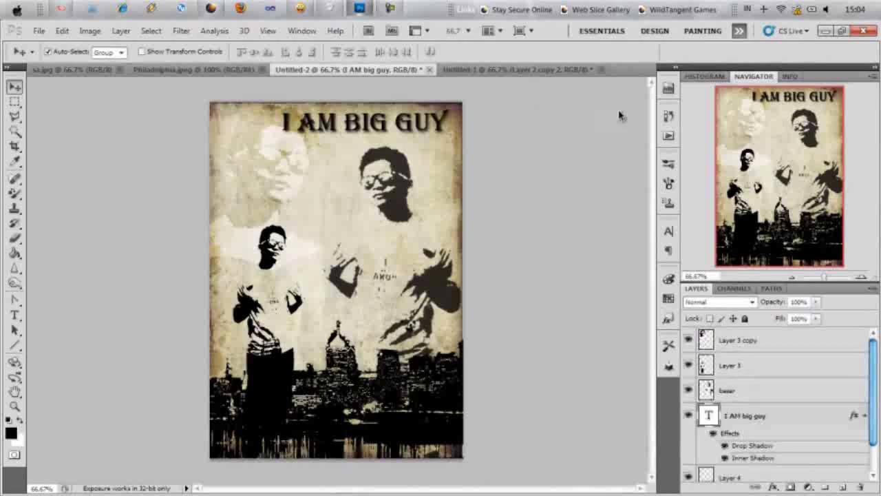
Step: Browse Pictures > edit blueband > OKE > lumayan ga kacau and open OKE.jpg in Photo Viewer
left_click(826, 31)
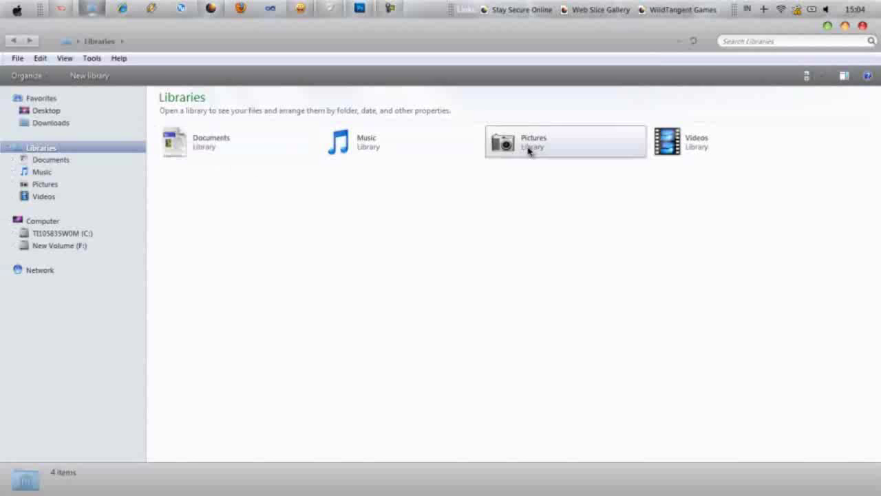
left_click(529, 151)
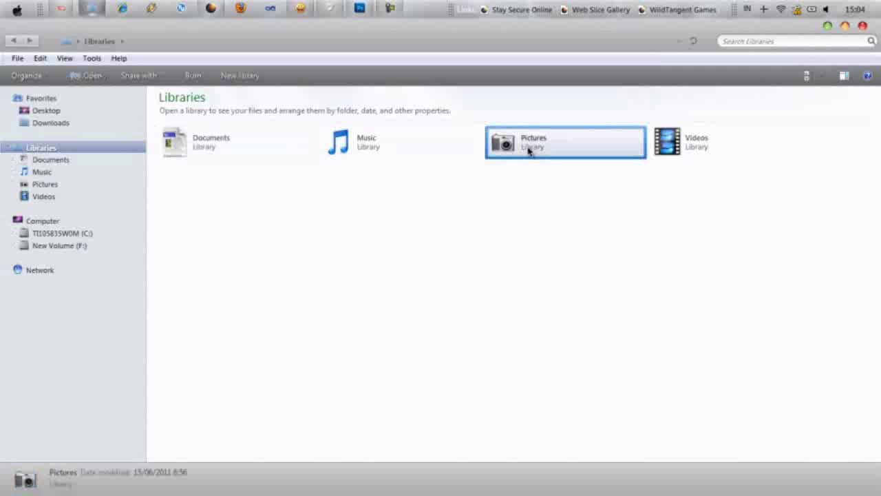
double_click(529, 151)
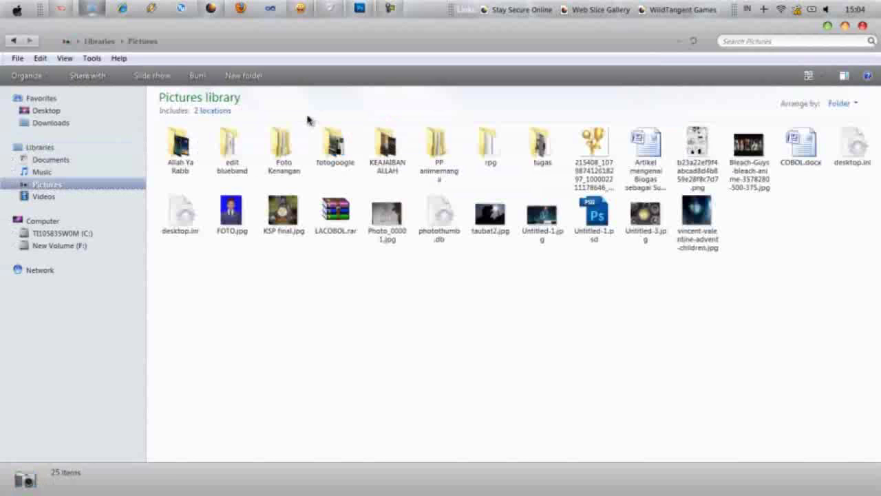
double_click(226, 157)
double_click(294, 156)
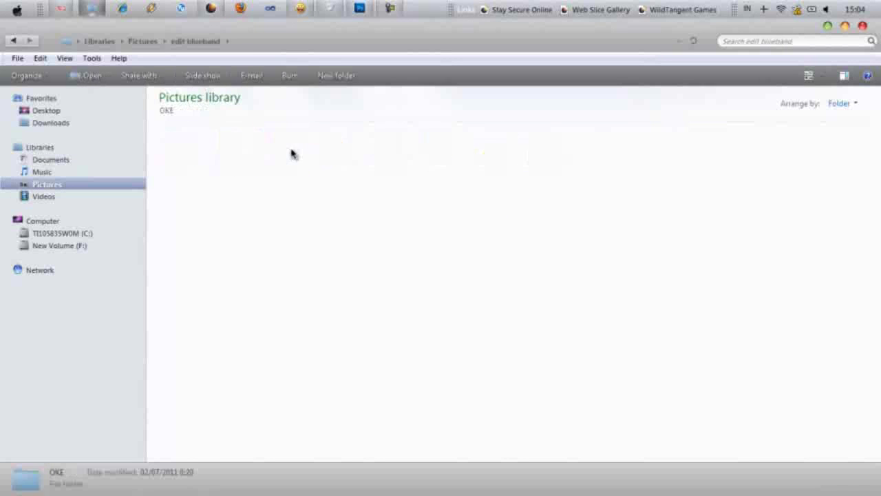
left_click(181, 146)
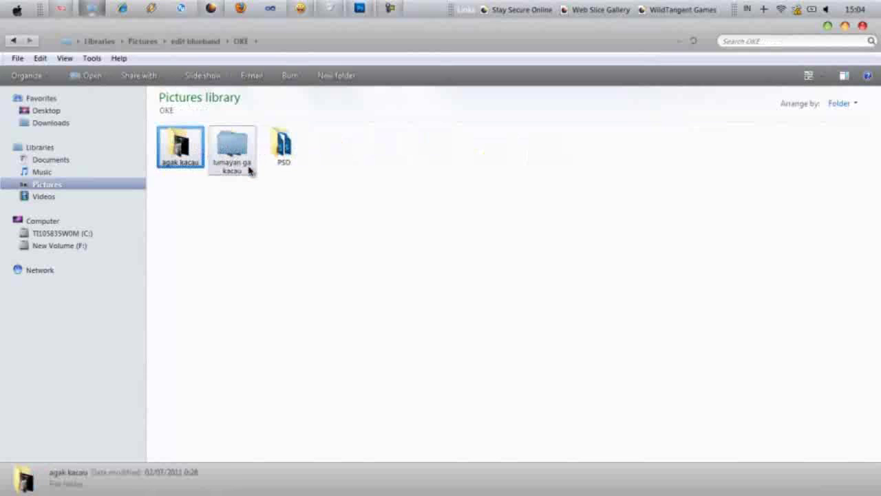
double_click(248, 169)
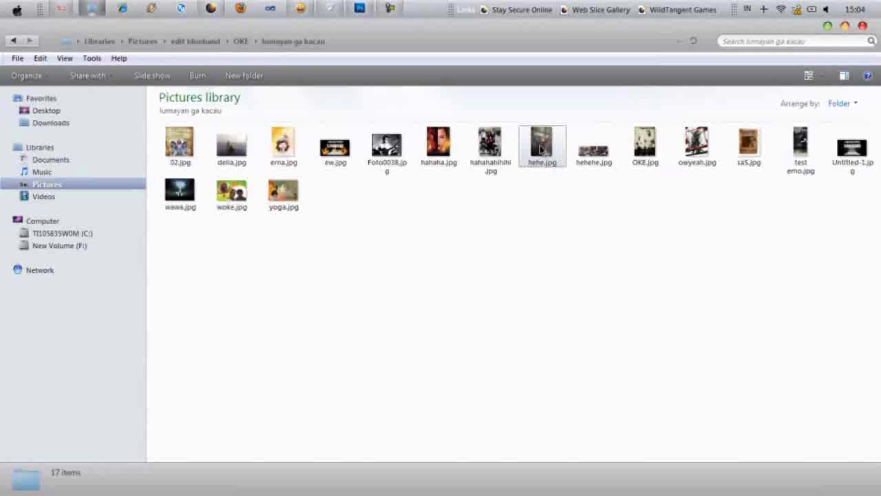
double_click(646, 145)
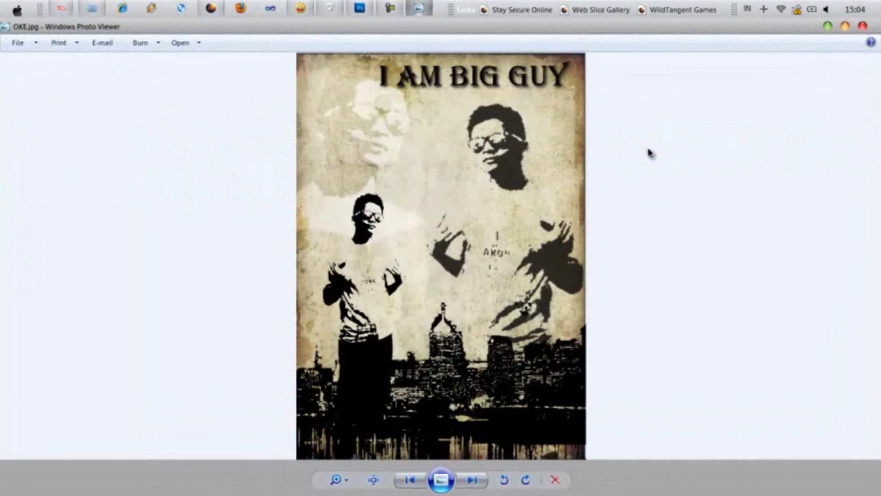